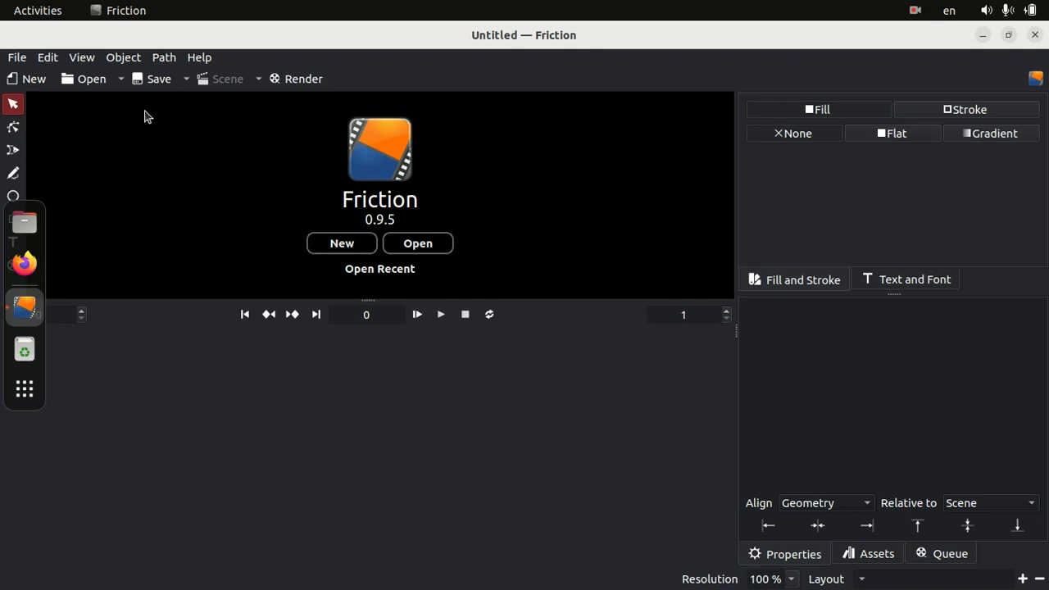
- Create a new 1920 × 1080 scene at 30 fps with its duration set to 2 seconds
click(349, 246)
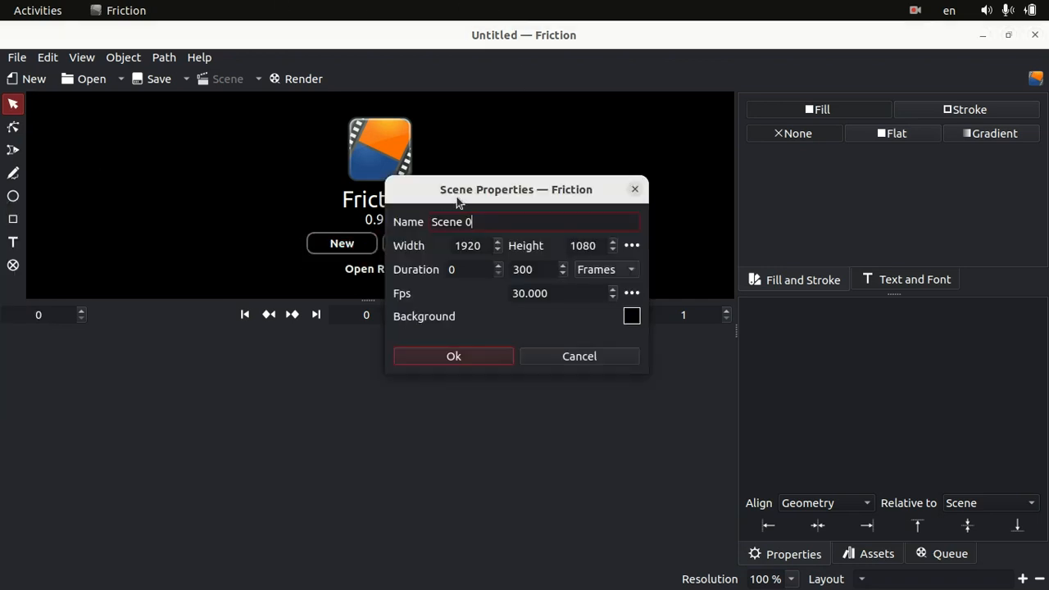
click(605, 271)
click(602, 291)
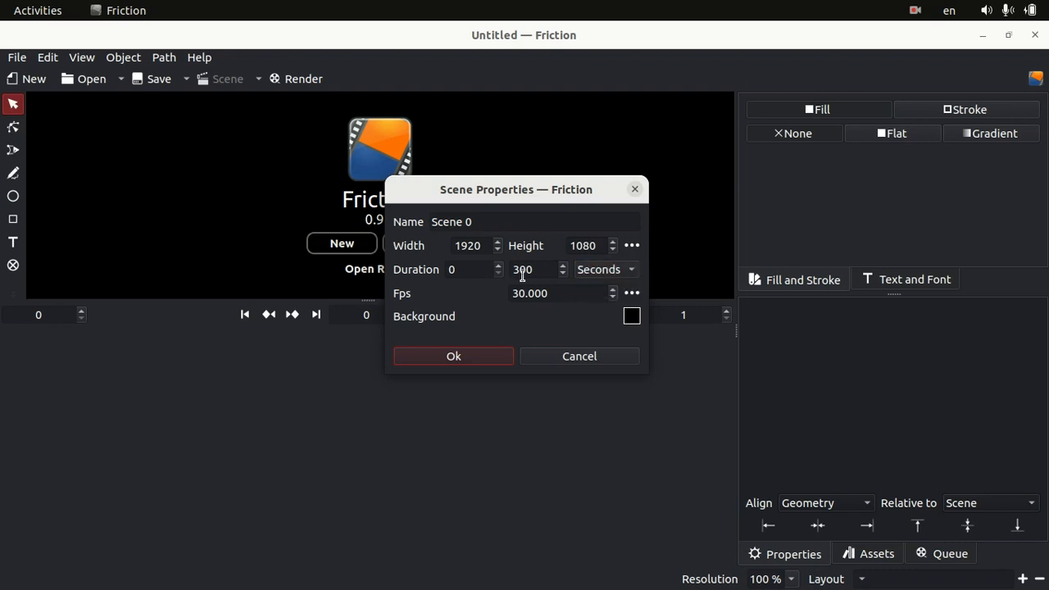
drag(539, 271, 479, 266)
text(1)
double_click(519, 264)
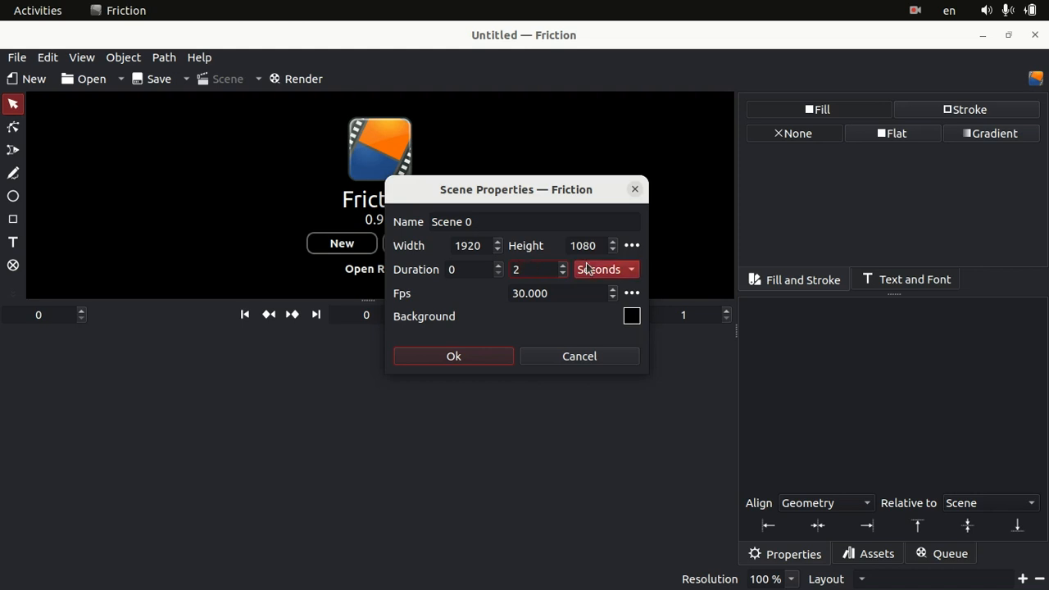
click(473, 251)
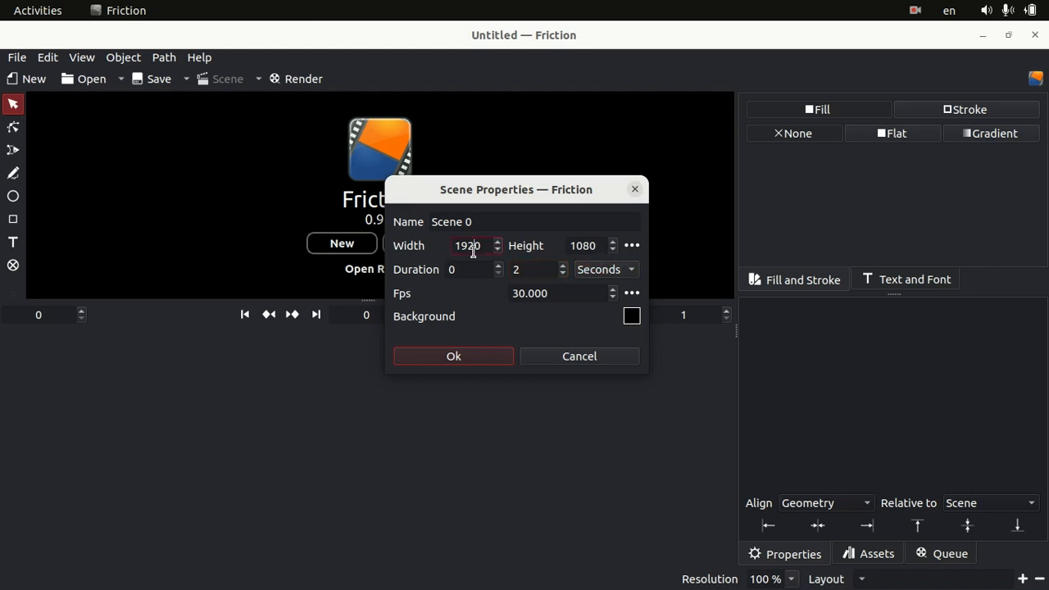
double_click(561, 297)
click(482, 353)
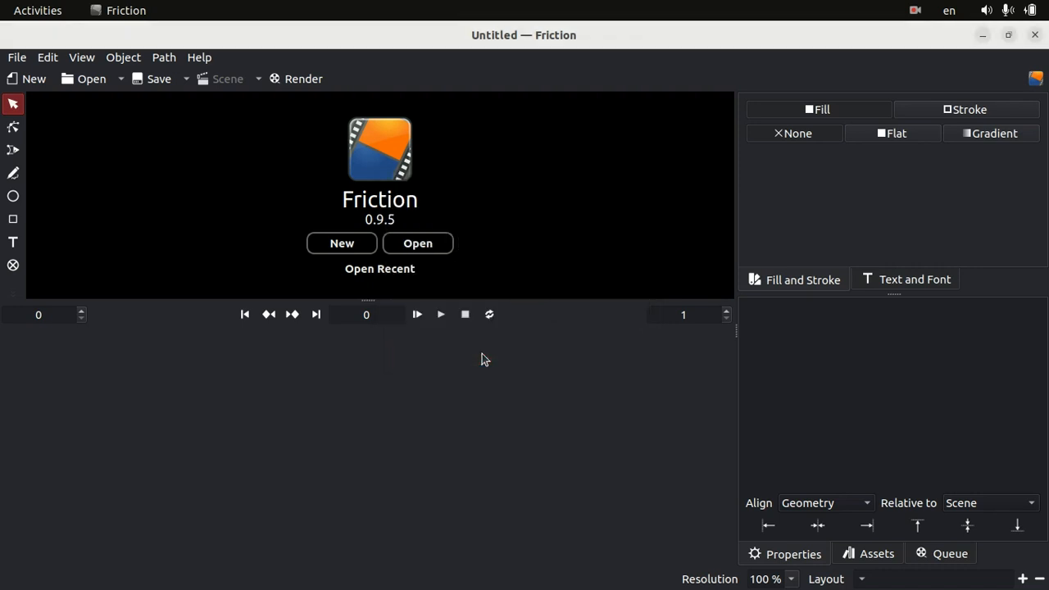
- Add a text object reading "HALO." near the middle of the canvas
click(13, 242)
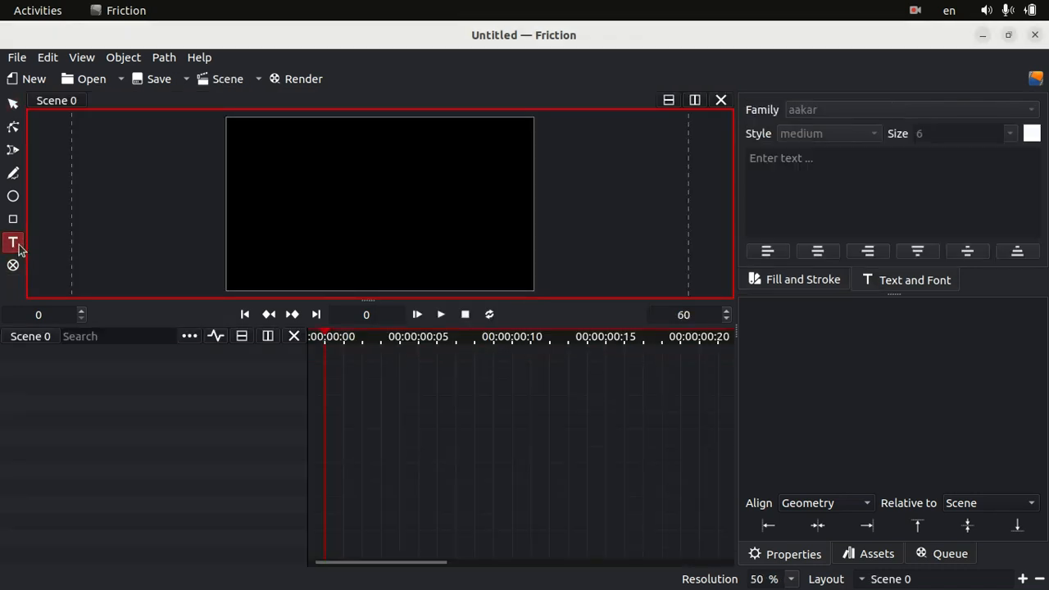
click(348, 200)
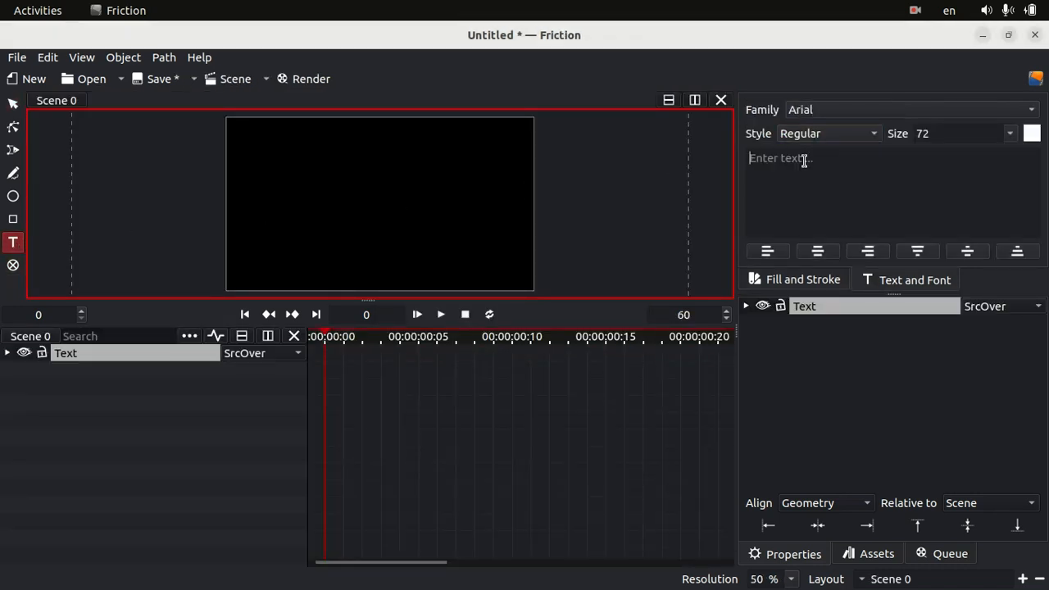
text(HALO!)
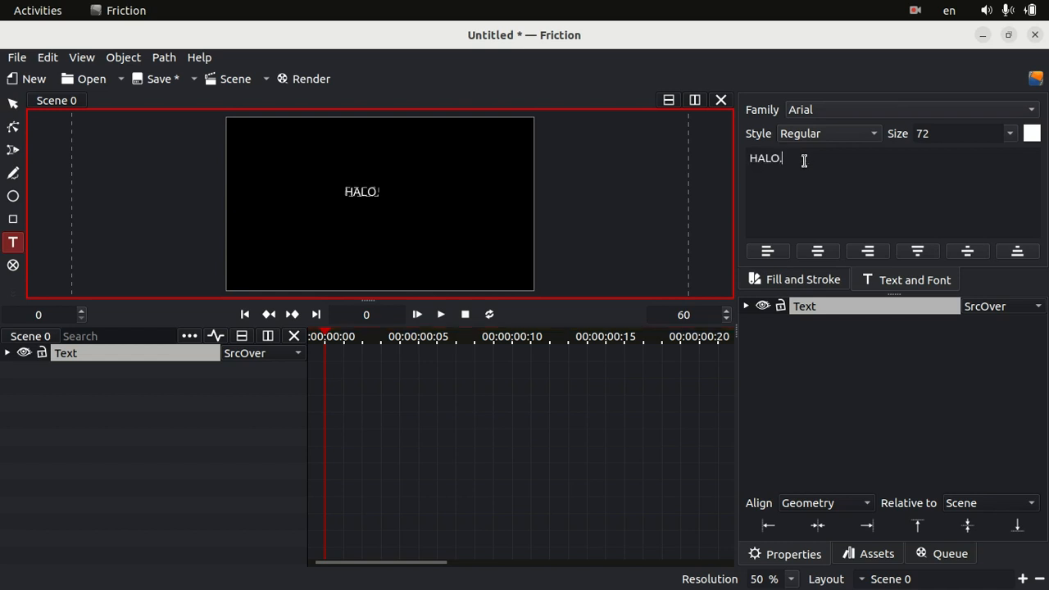
- Set the font family of the "HALO." text to Montserrat Black
click(824, 110)
text(mo)
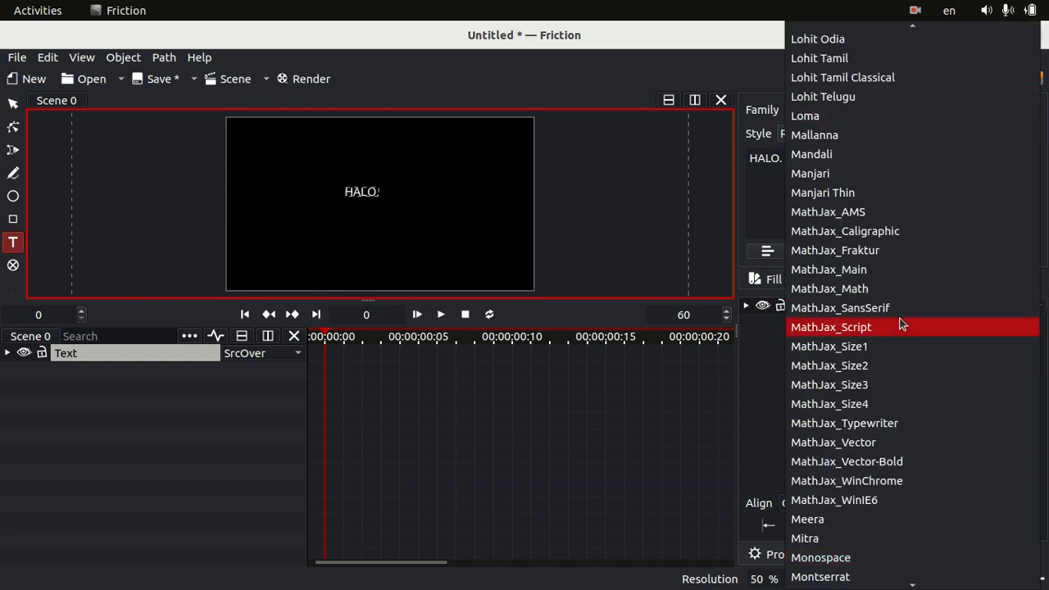
scroll(885, 421, down, 2)
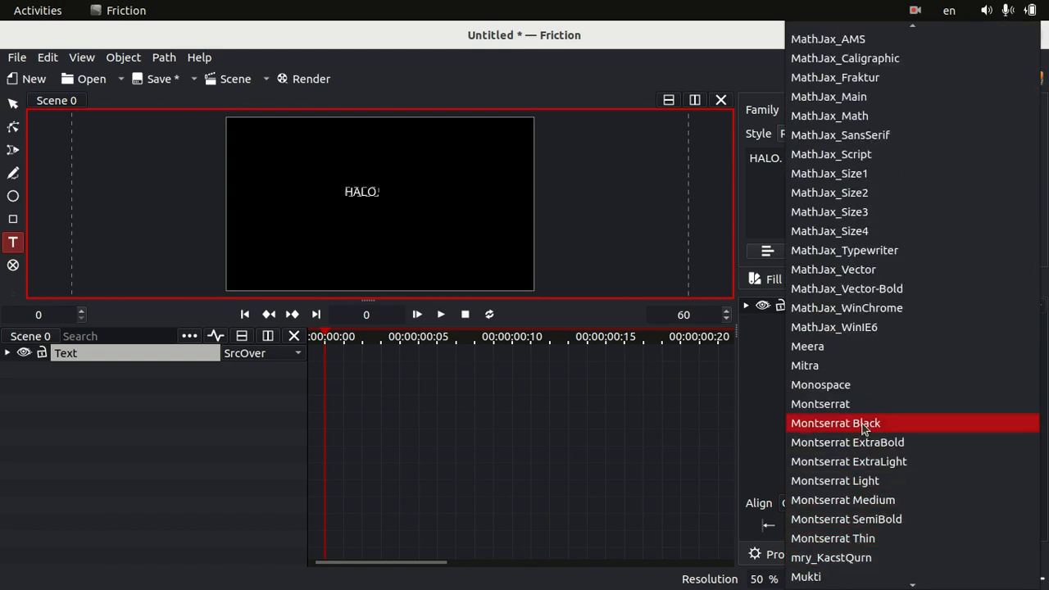
click(862, 425)
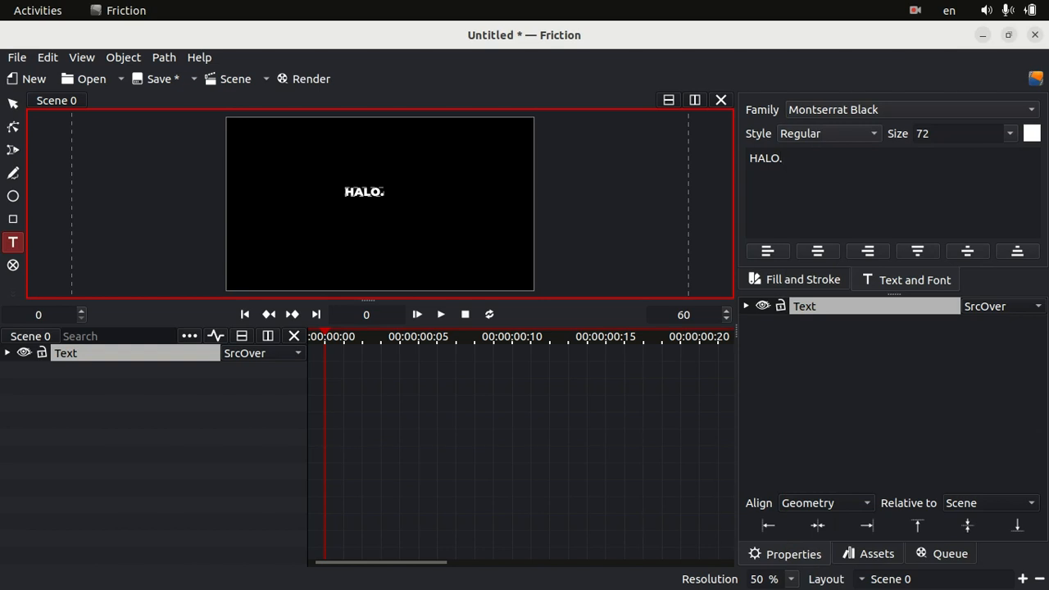
- Select the text object and scale it up uniformly to about 1.515
click(12, 103)
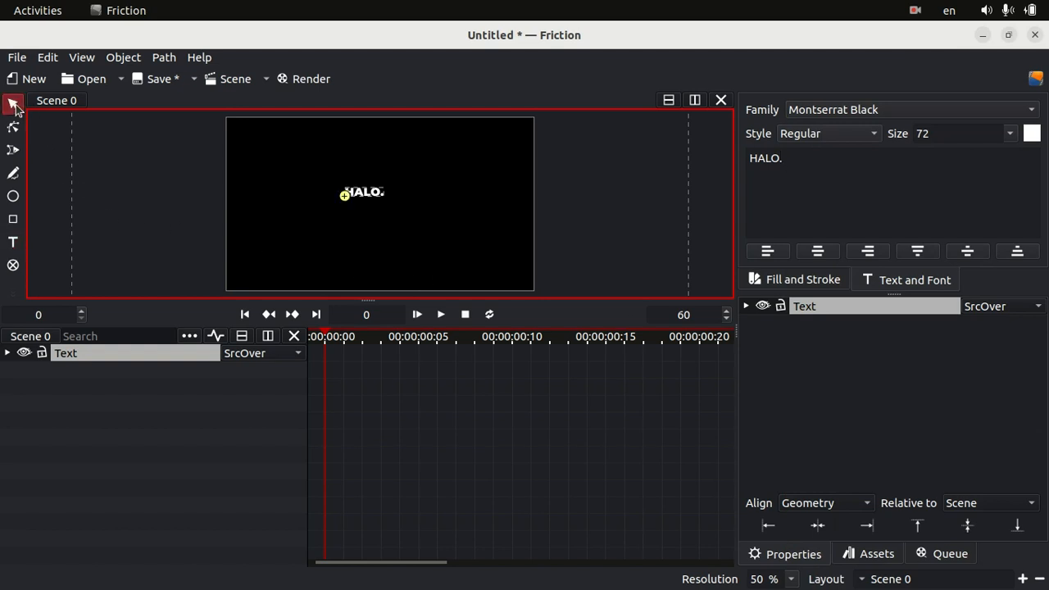
click(479, 172)
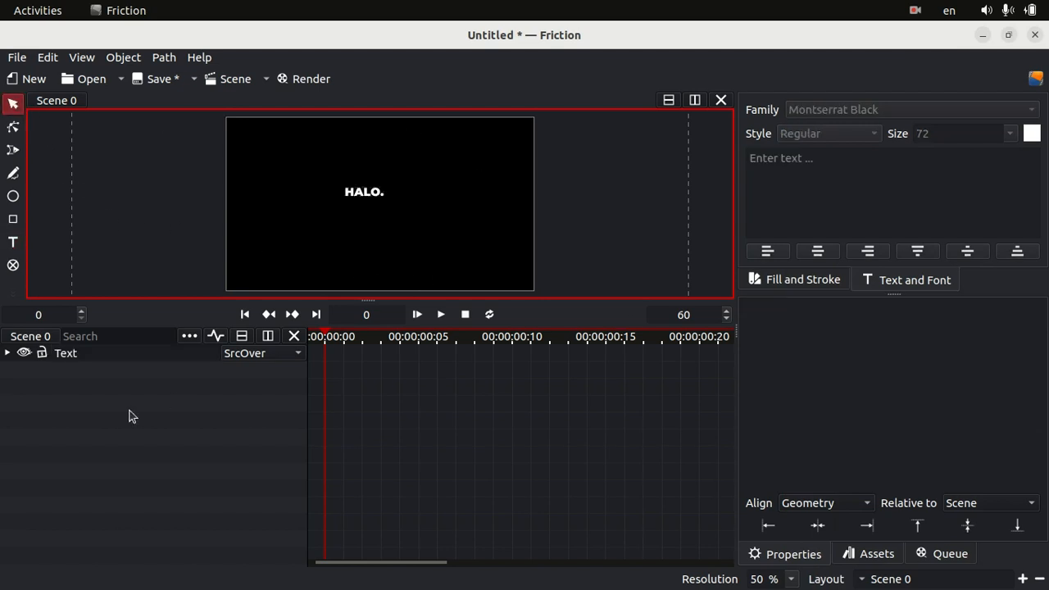
click(85, 355)
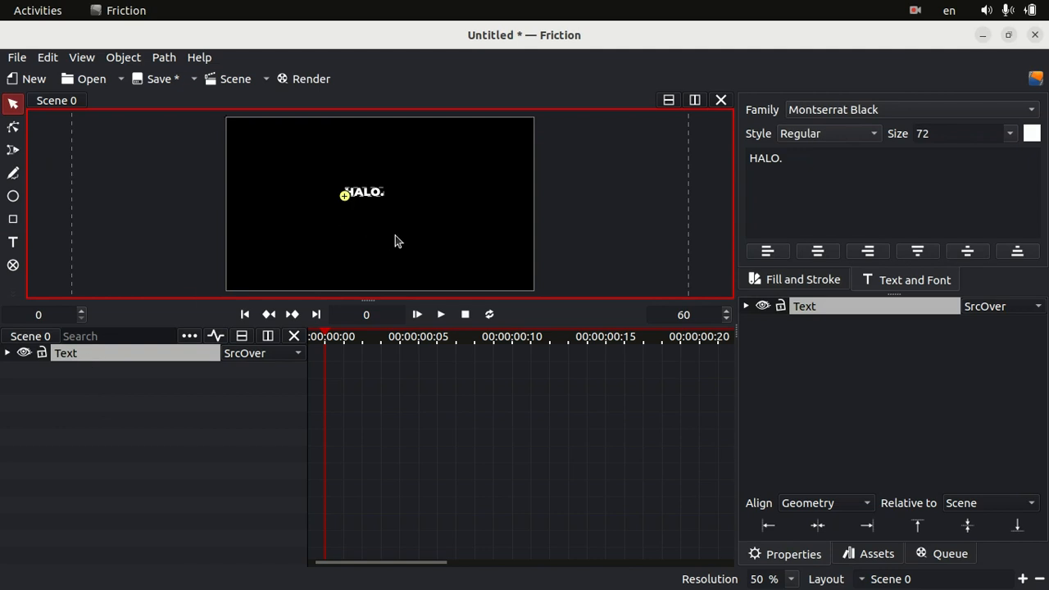
key(s)
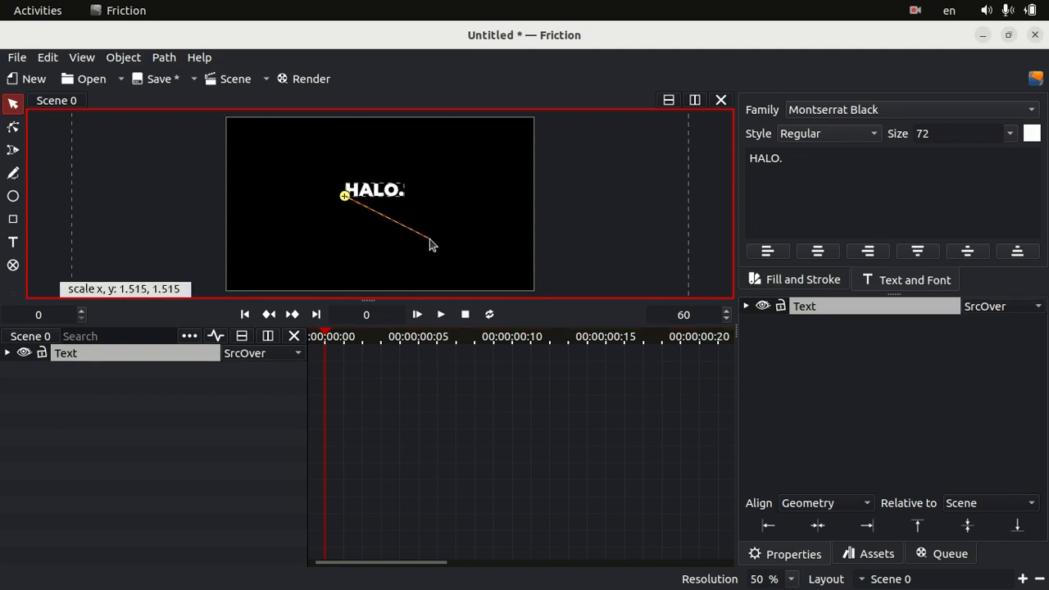
click(429, 238)
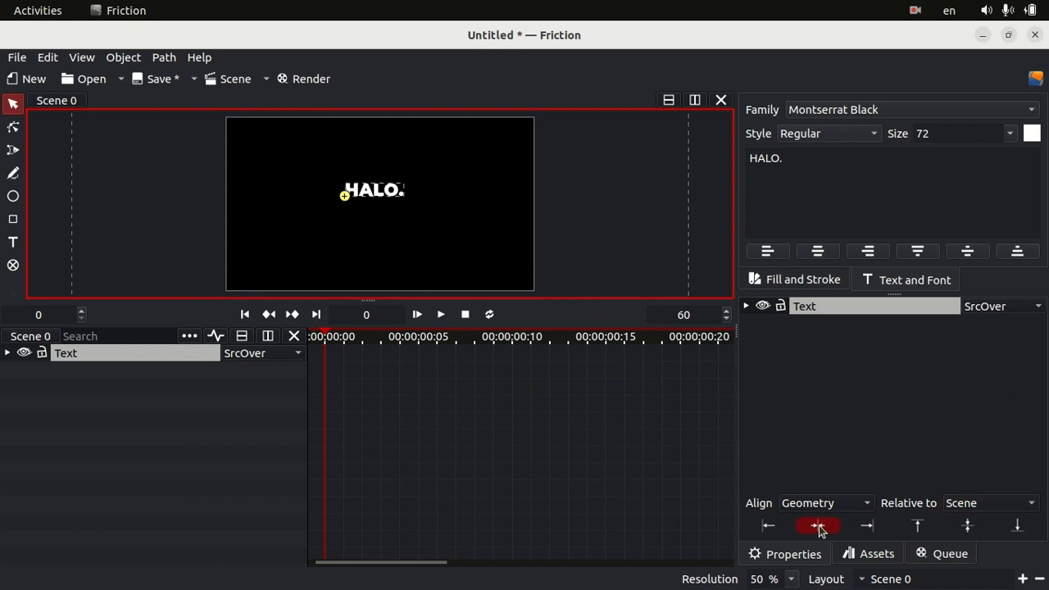
- Centre-align the text on its origin and centre the object horizontally and vertically relative to the scene
click(825, 258)
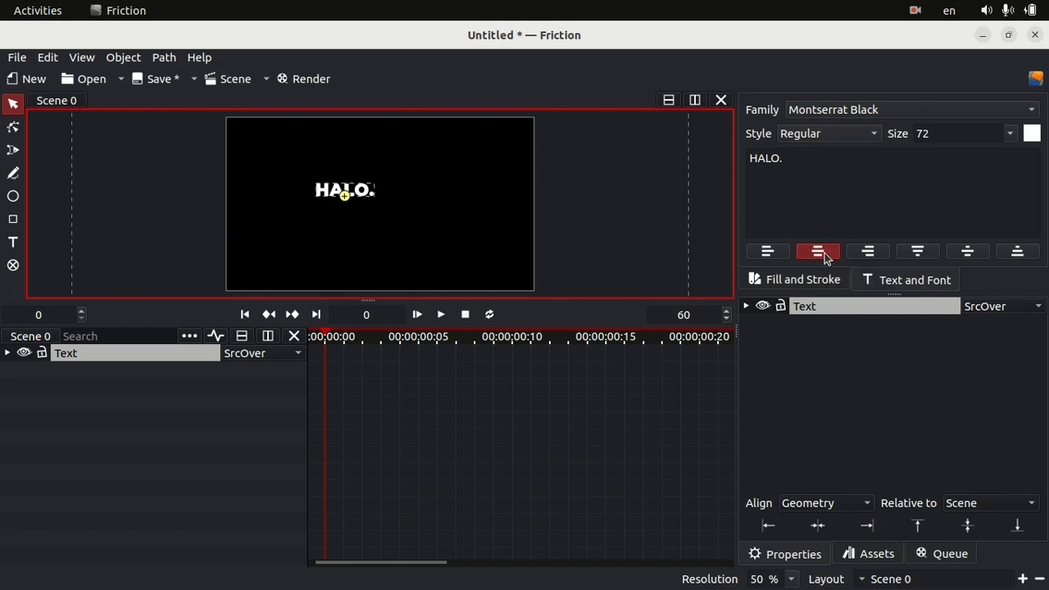
click(819, 531)
click(967, 527)
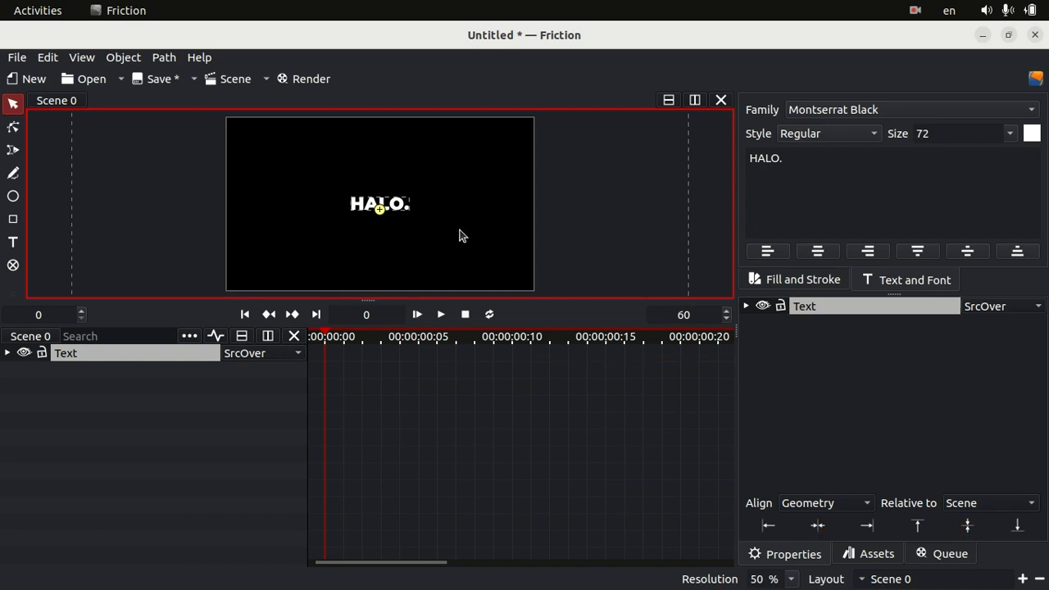
- Add a letter spacing keyframe with the value 0.02 to the text at frame 20
click(7, 354)
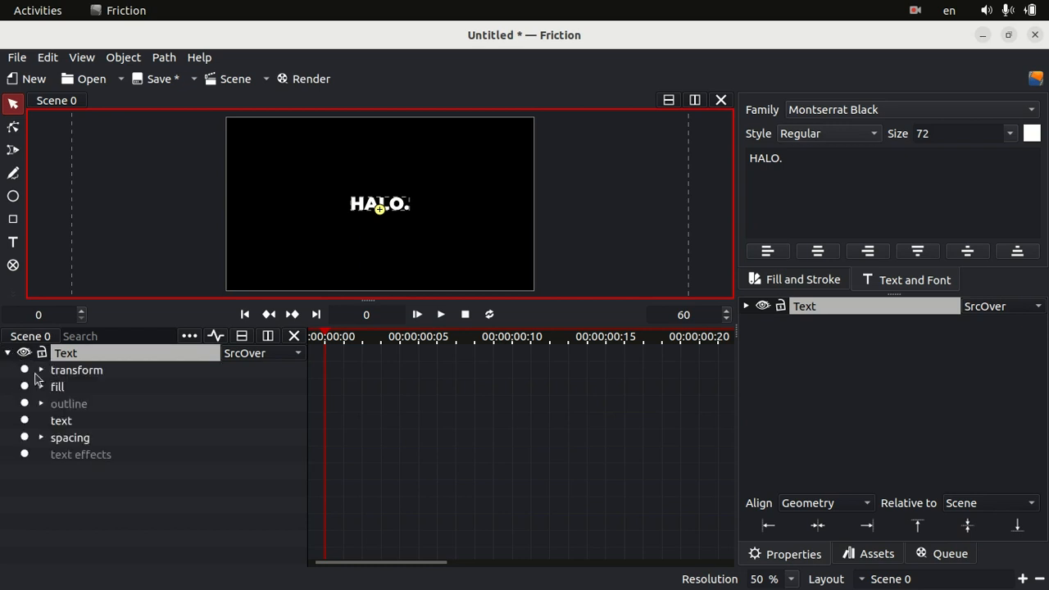
click(42, 437)
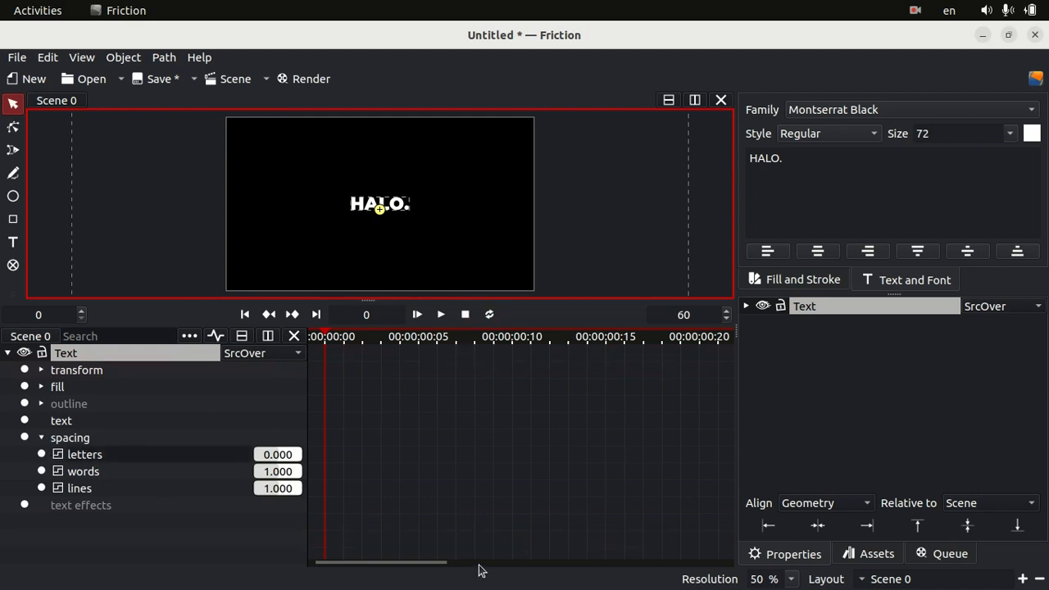
scroll(479, 571, down, 3)
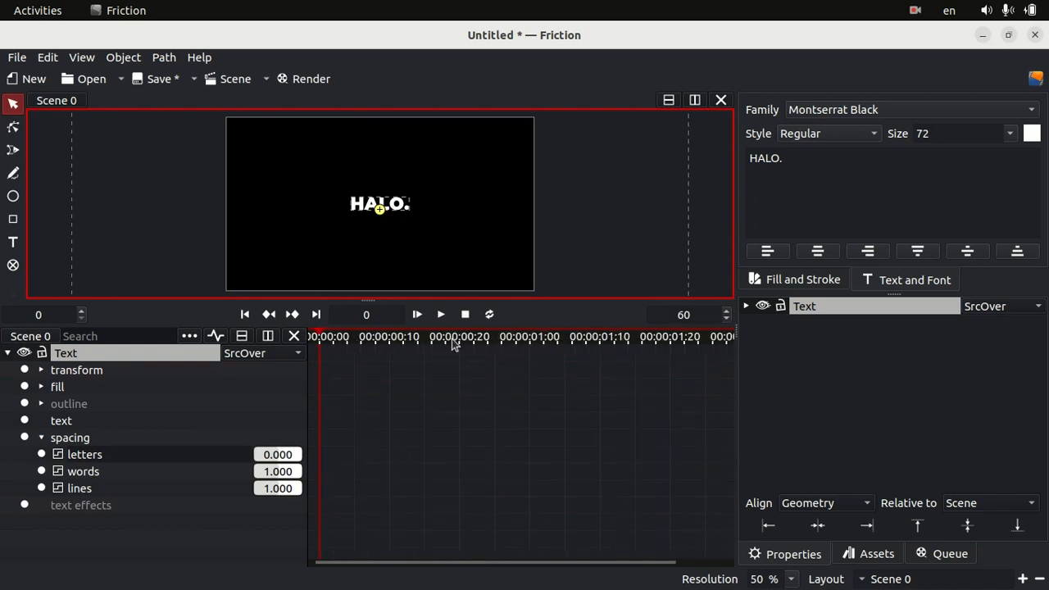
click(472, 348)
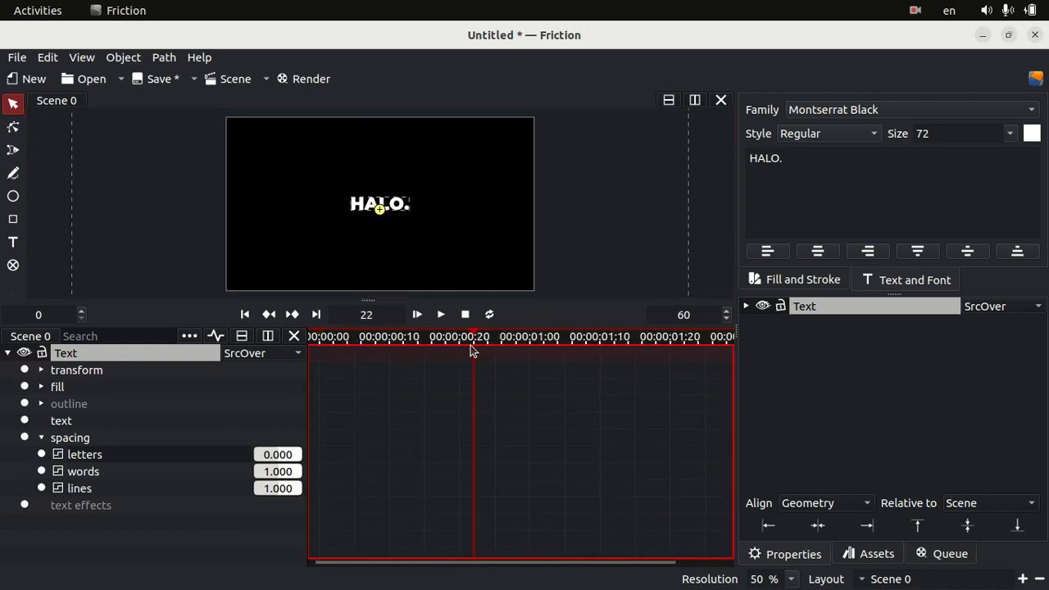
double_click(388, 315)
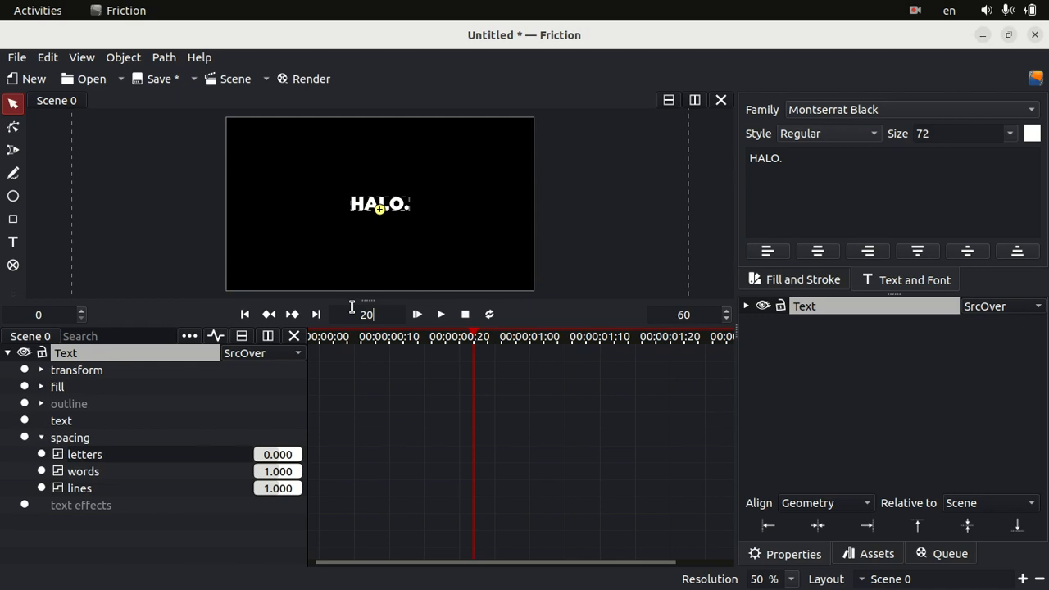
key(Return)
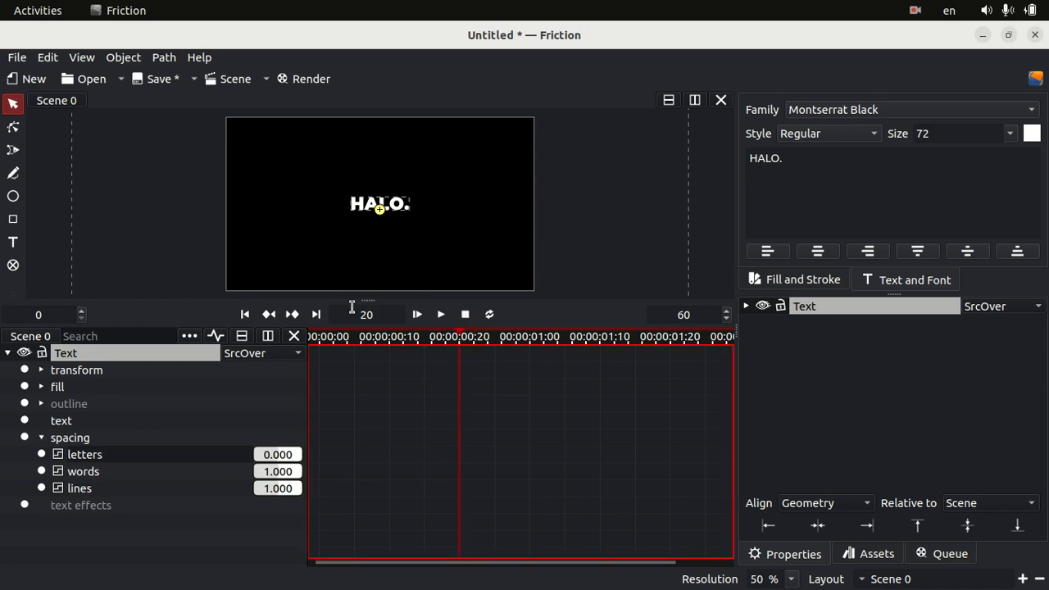
click(42, 455)
click(295, 456)
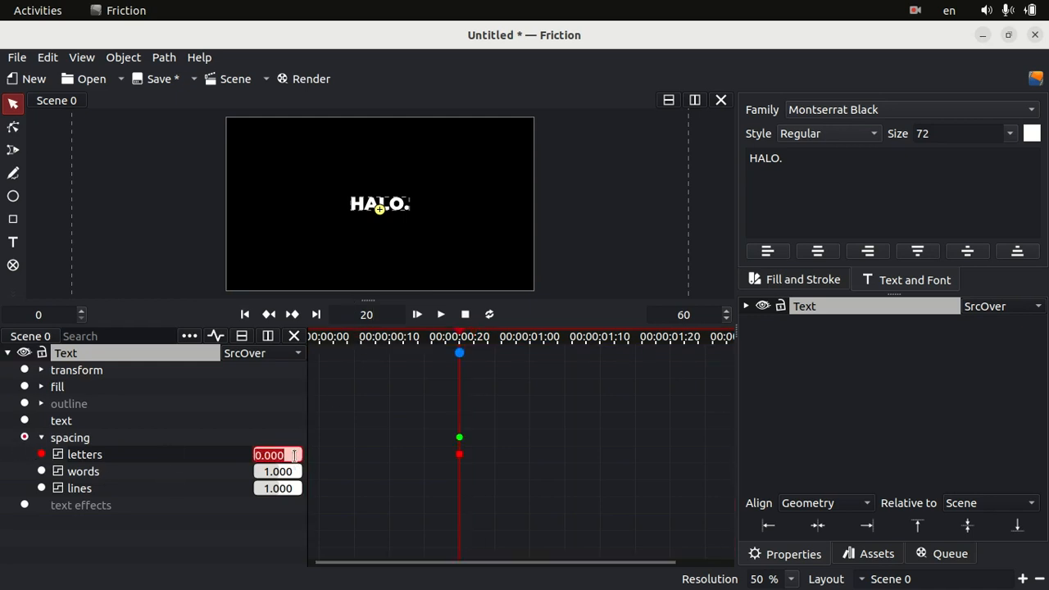
text(0.02)
key(Return)
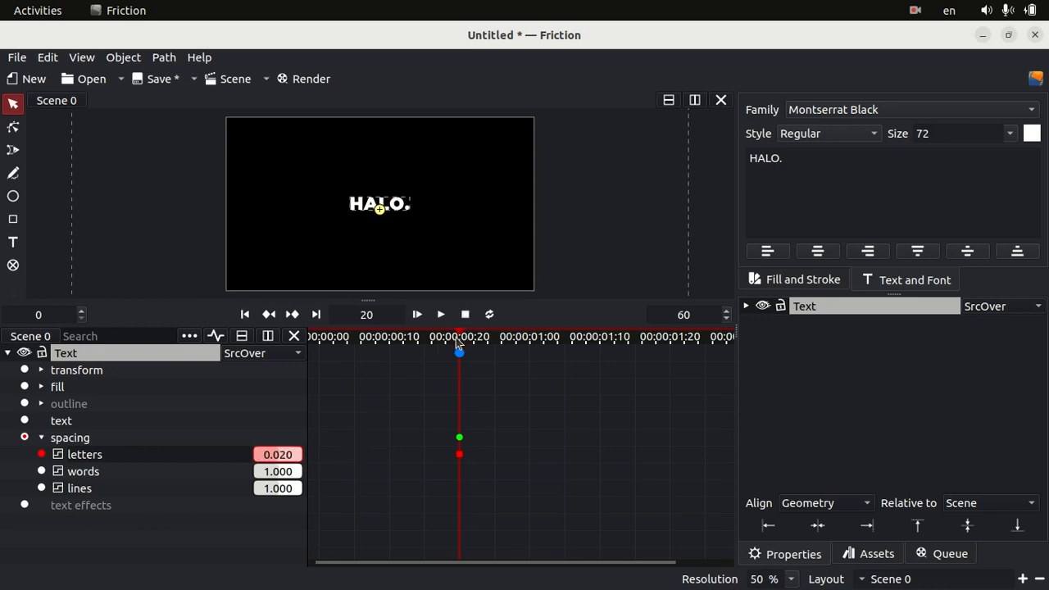
- Keyframe the letter spacing at frame 0 to -0.76 so that the letters collapse onto each other
drag(455, 337, 320, 337)
click(286, 451)
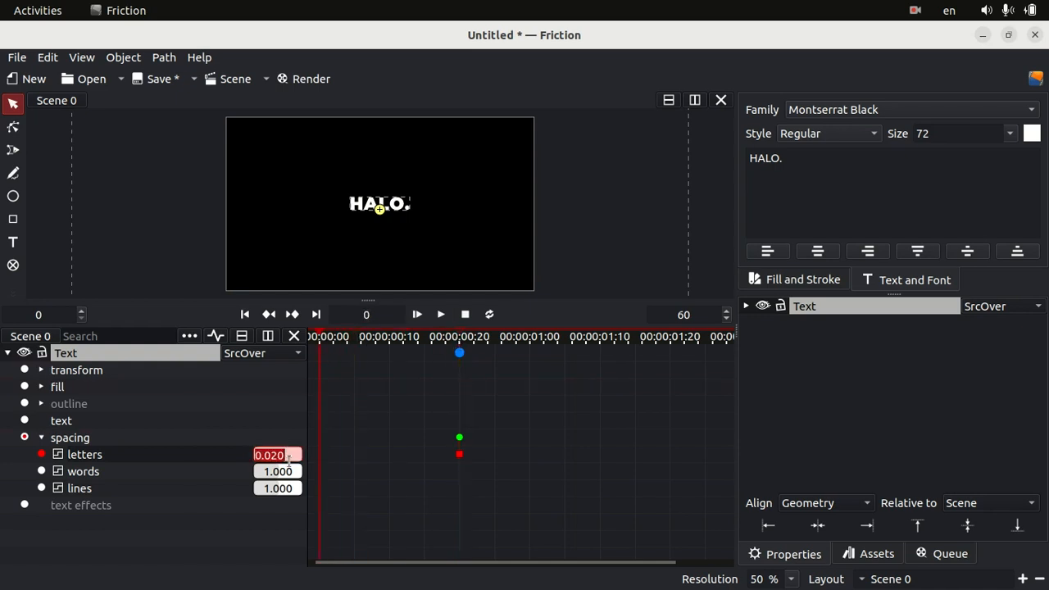
click(287, 455)
key(Return)
drag(291, 459, 234, 460)
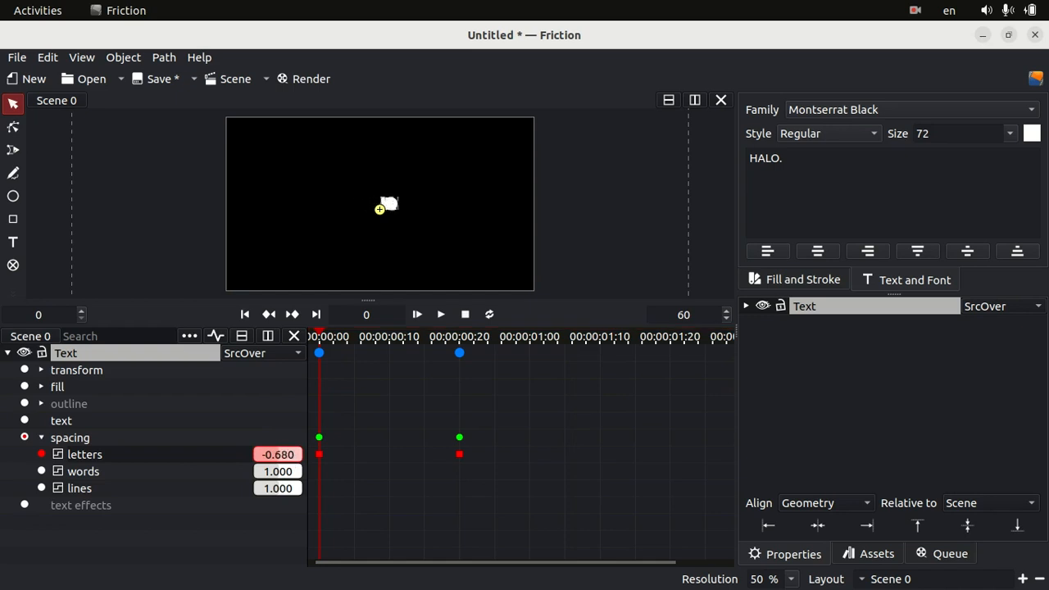
scroll(388, 215, up, 10)
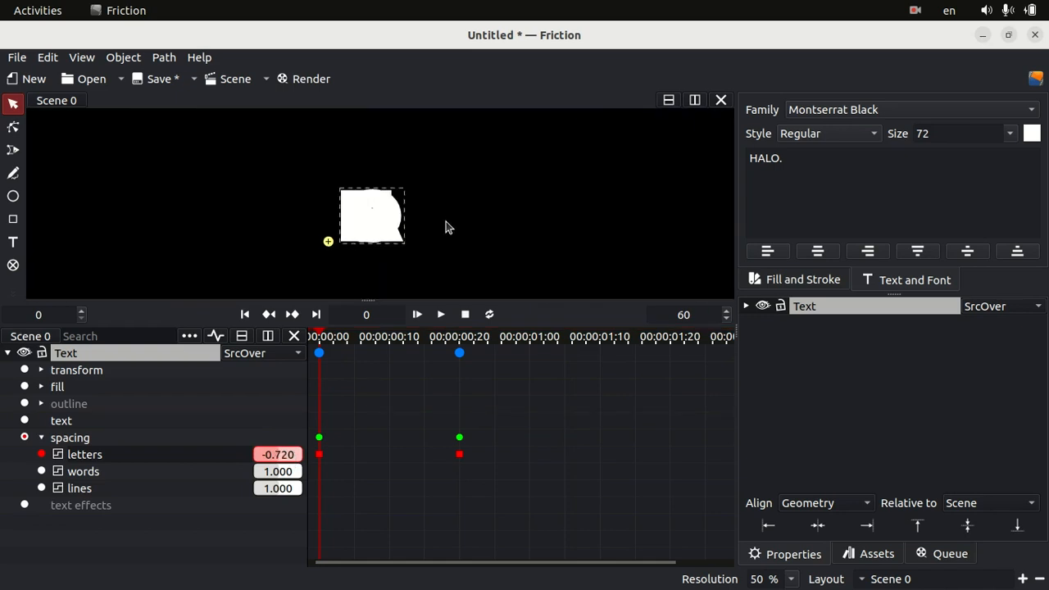
drag(295, 459, 292, 459)
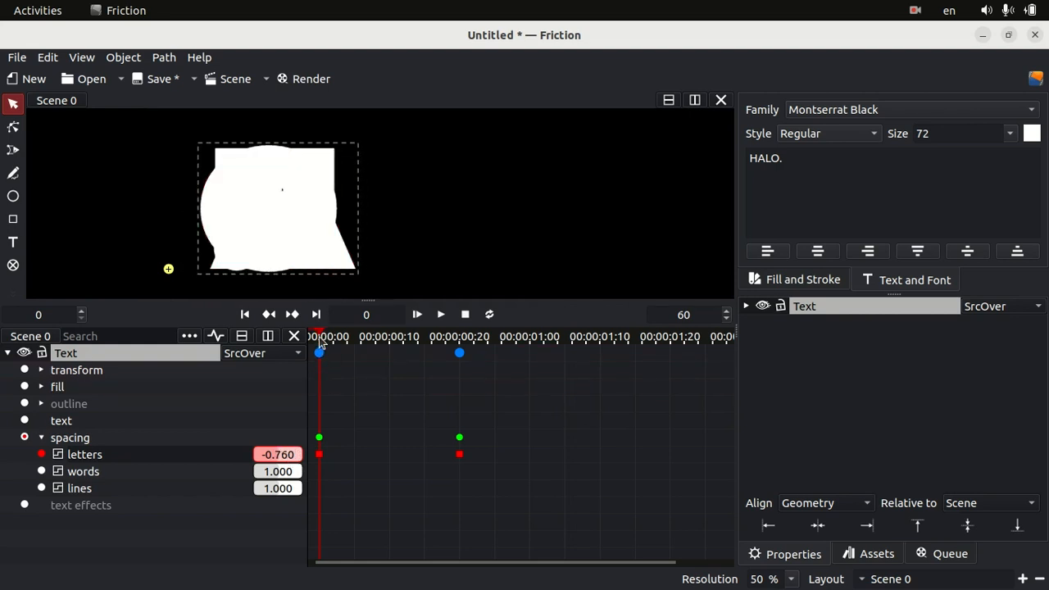
- Play the scene to preview the letter spacing animation, and stop the playback
click(440, 314)
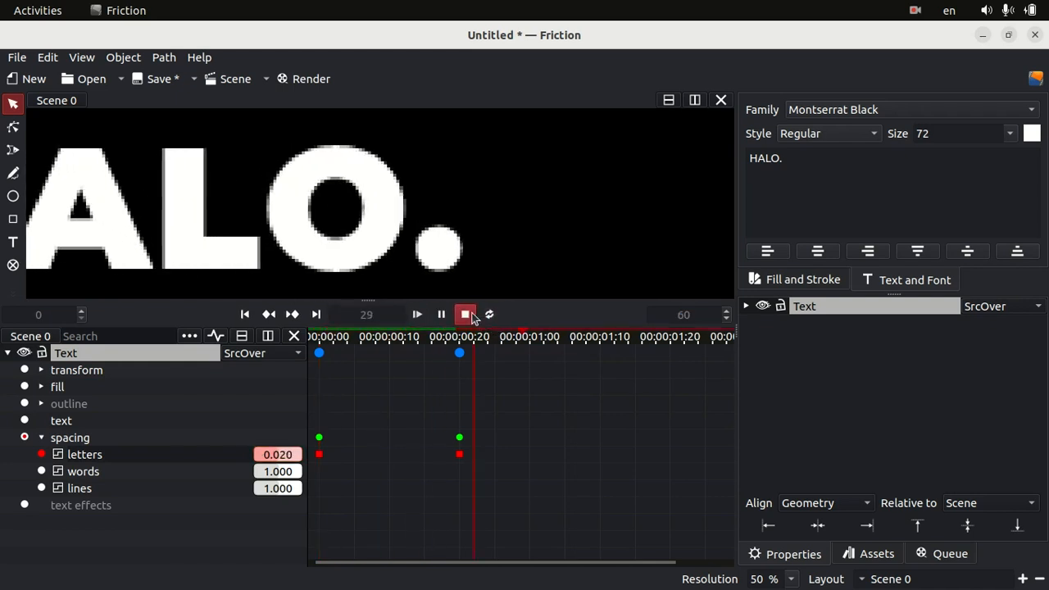
click(464, 314)
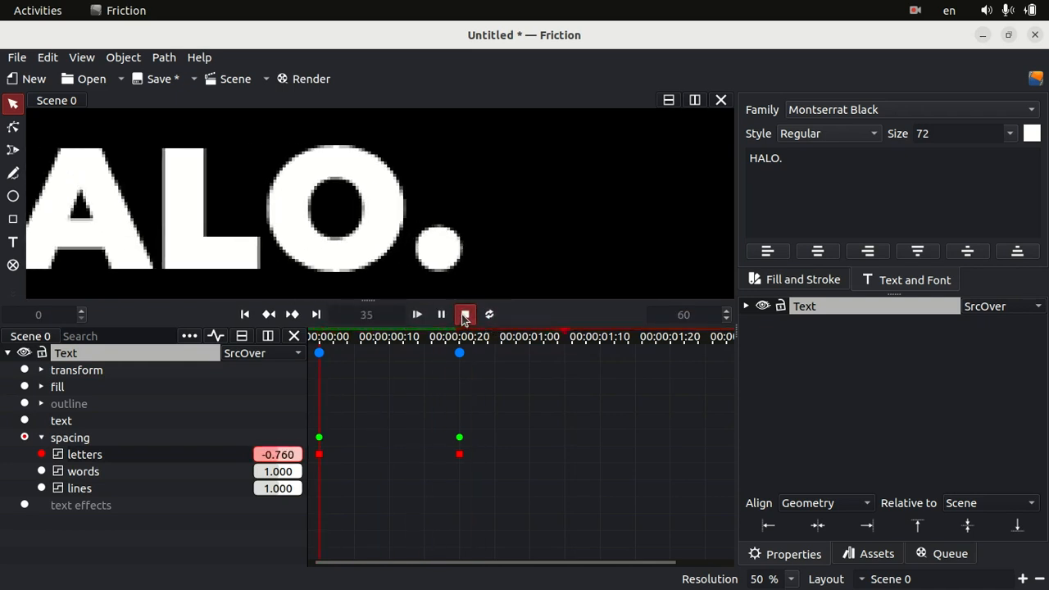
click(464, 316)
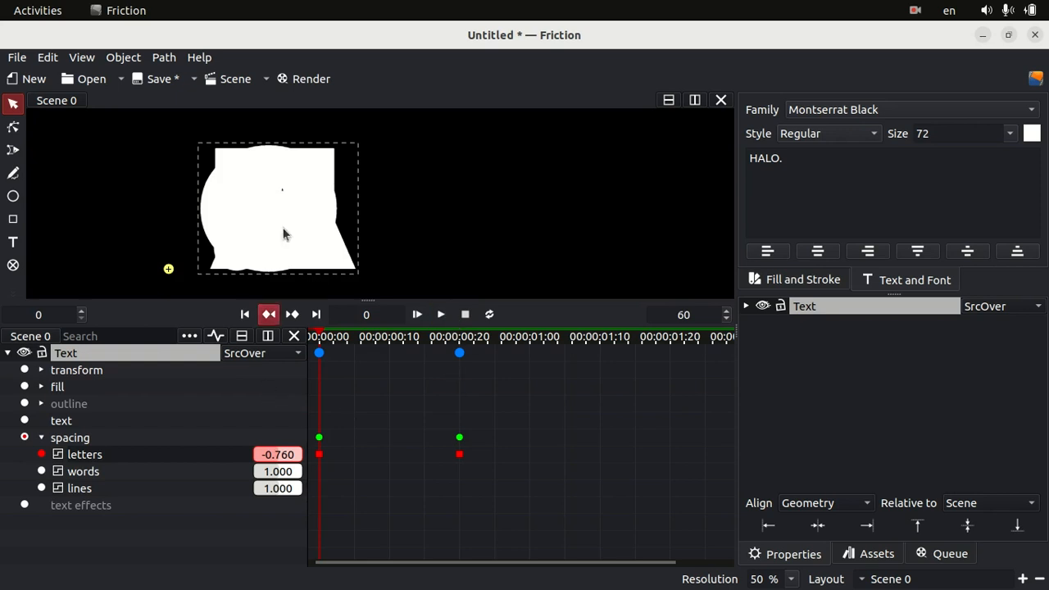
- Display the letter spacing curve in the graph editor and convert its frame 0 and frame 20 keyframes to smooth curves
scroll(286, 201, down, 6)
scroll(285, 212, up, 5)
drag(344, 226, 461, 217)
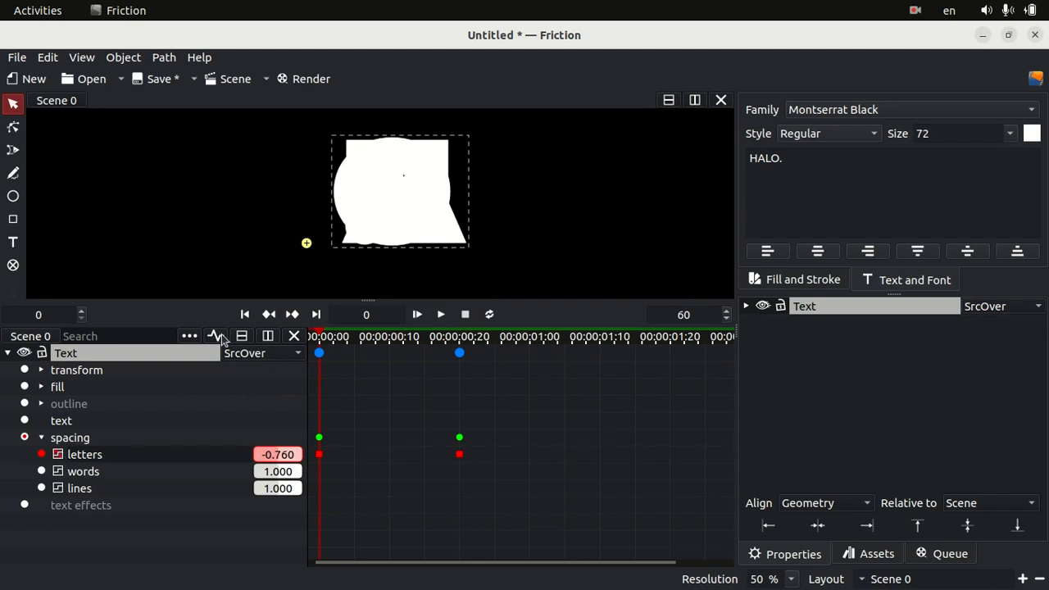
click(219, 335)
drag(448, 438, 539, 437)
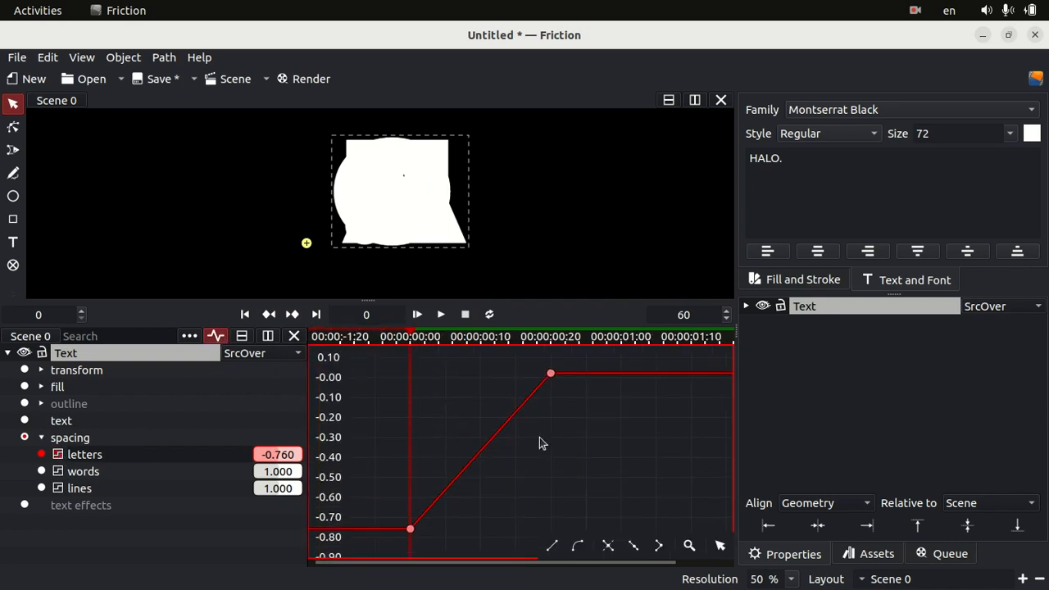
drag(566, 362, 388, 550)
click(579, 547)
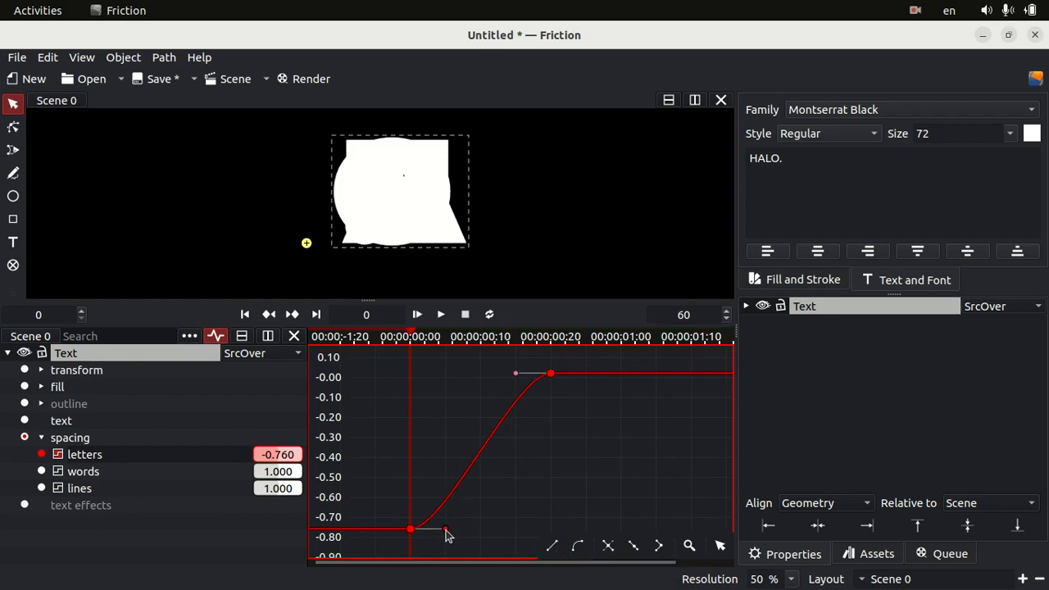
- Ease out the letter spacing curve by pulling the frame 0 handle straight up and lengthening the frame 20 handle, and close the graph
drag(445, 529, 373, 369)
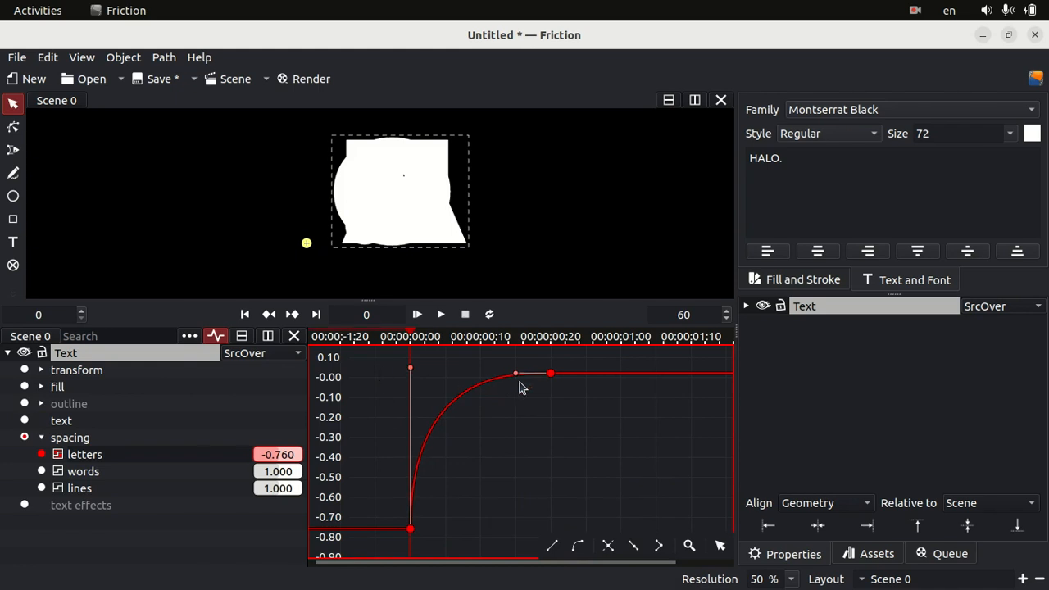
drag(516, 373, 460, 382)
click(58, 454)
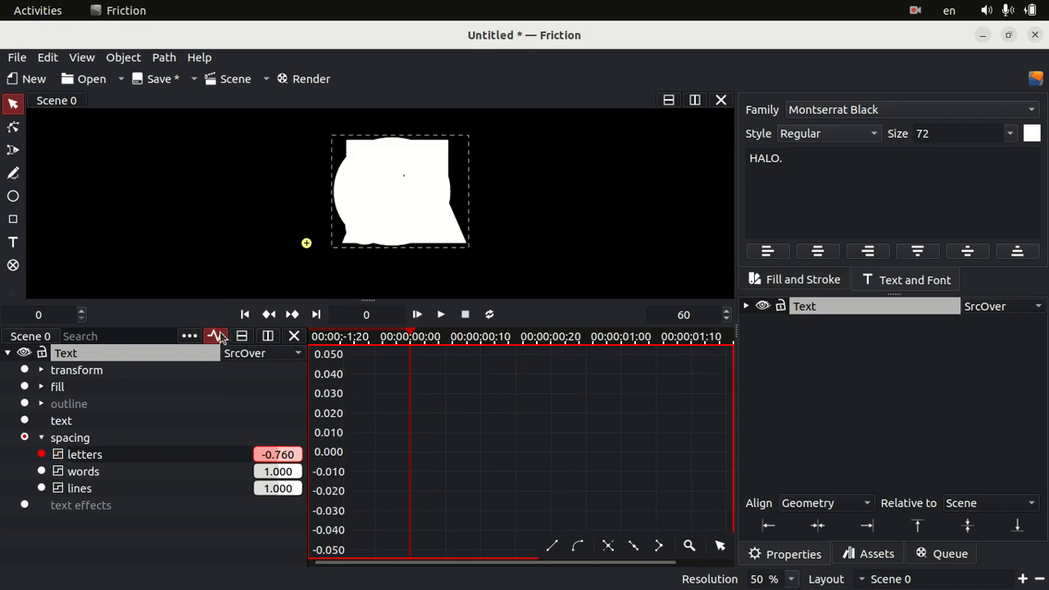
click(216, 336)
- Play the scene with looping enabled to preview the eased letter spacing, and stop the playback
click(441, 314)
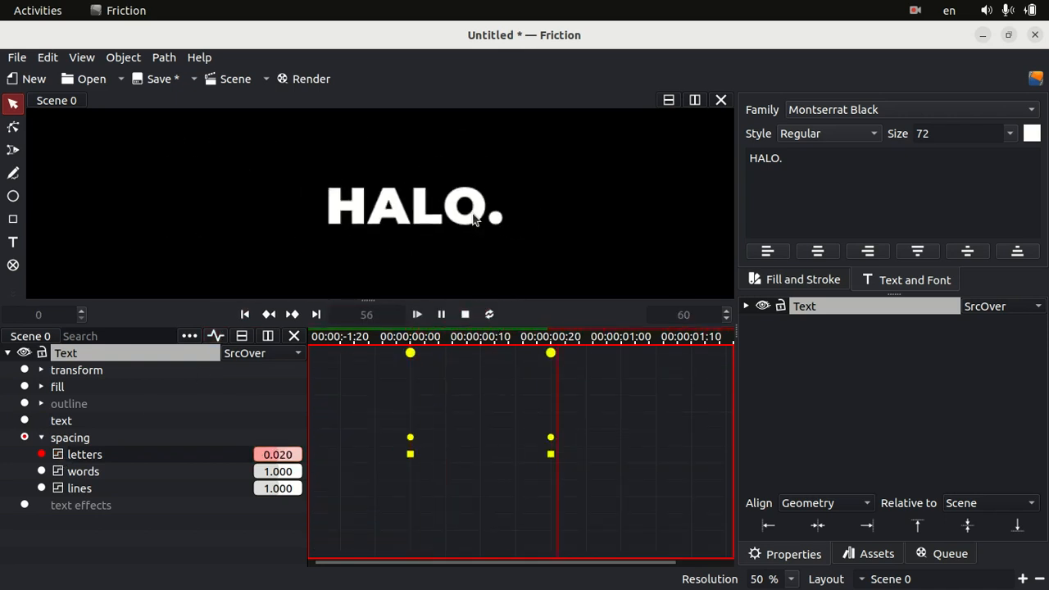
click(489, 314)
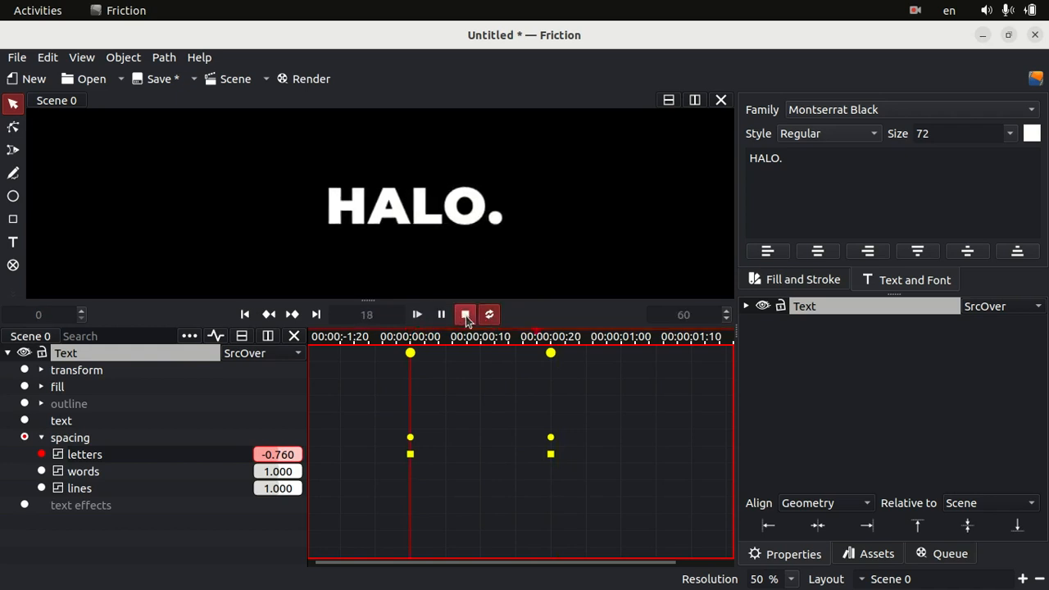
click(460, 315)
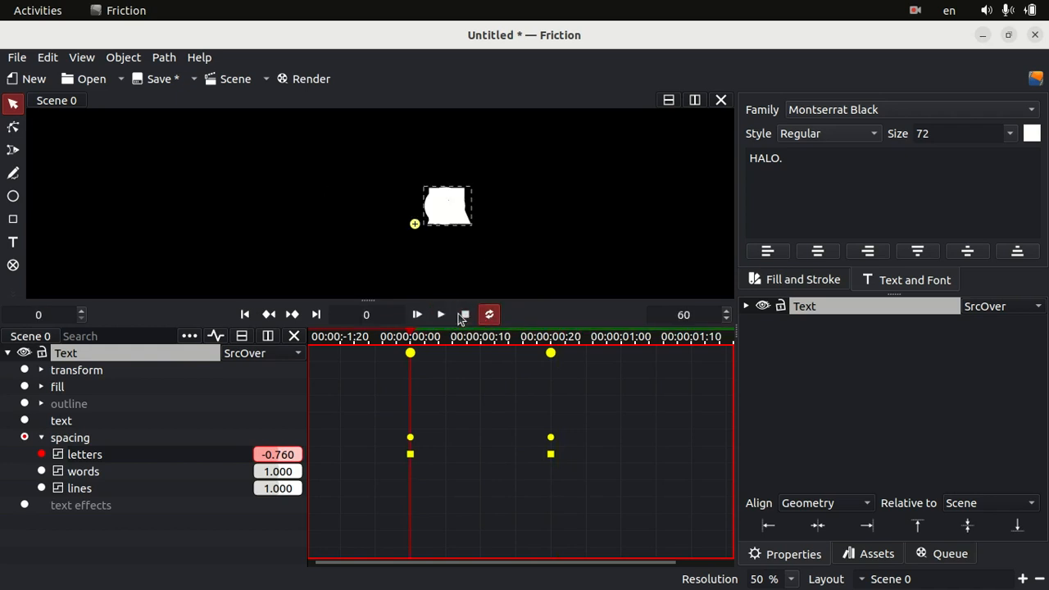
- Keyframe the text's opacity at 100 on frame 20 and at 0 on frame 0
click(41, 371)
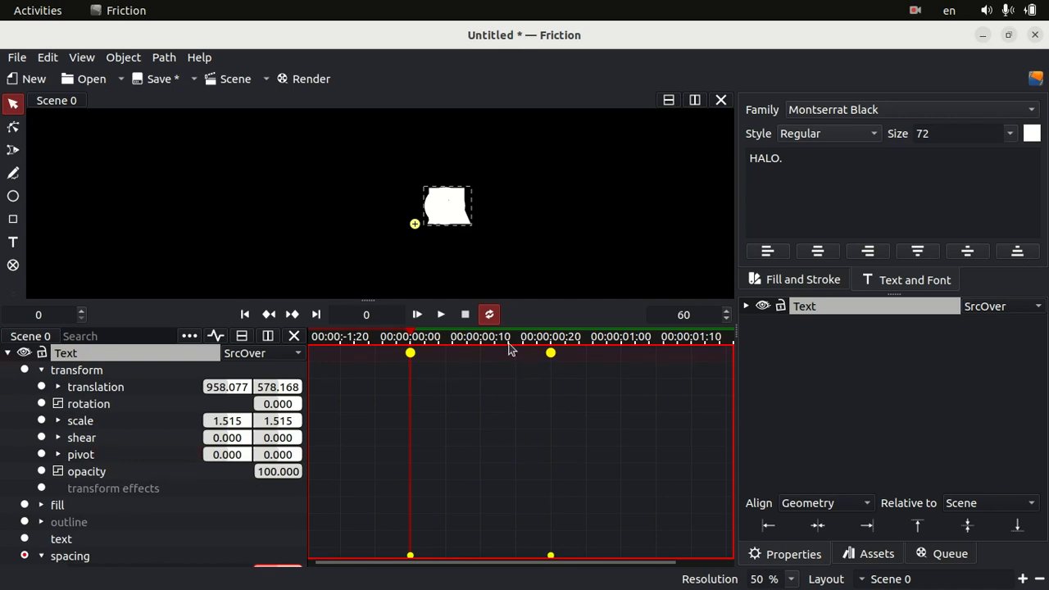
click(549, 342)
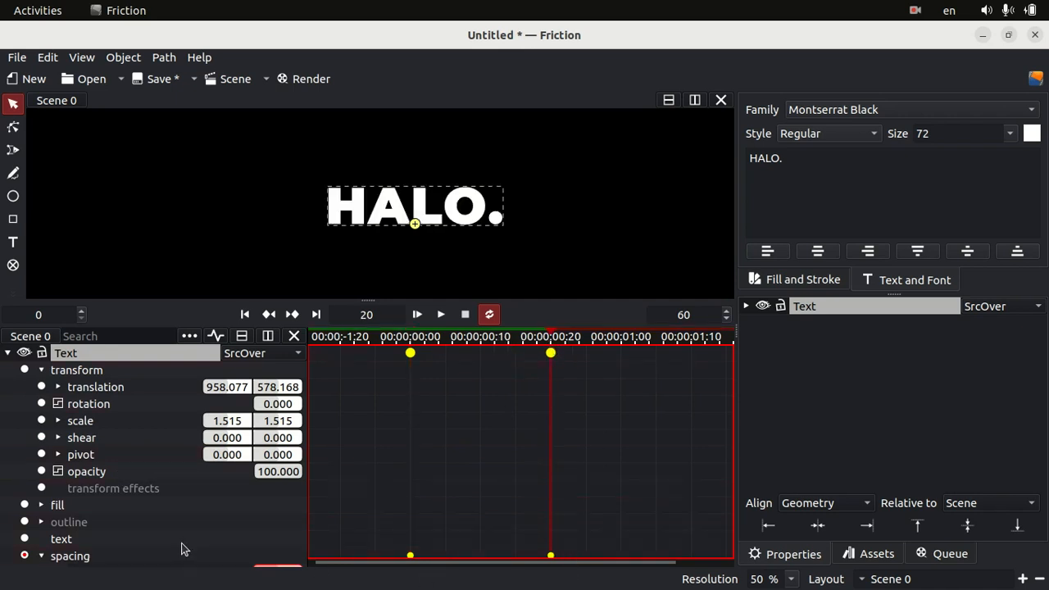
right_click(110, 471)
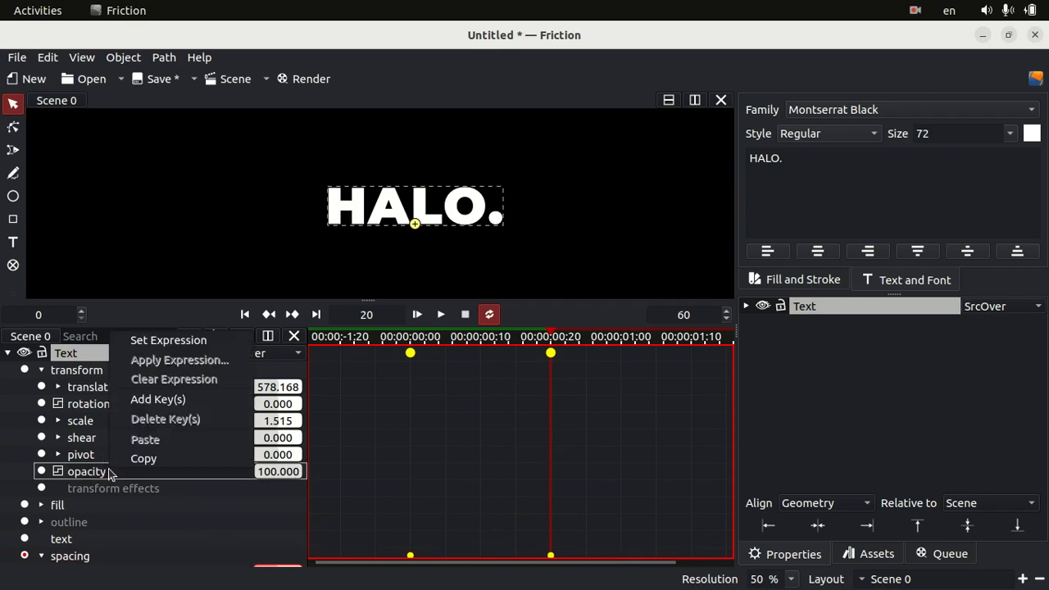
click(172, 399)
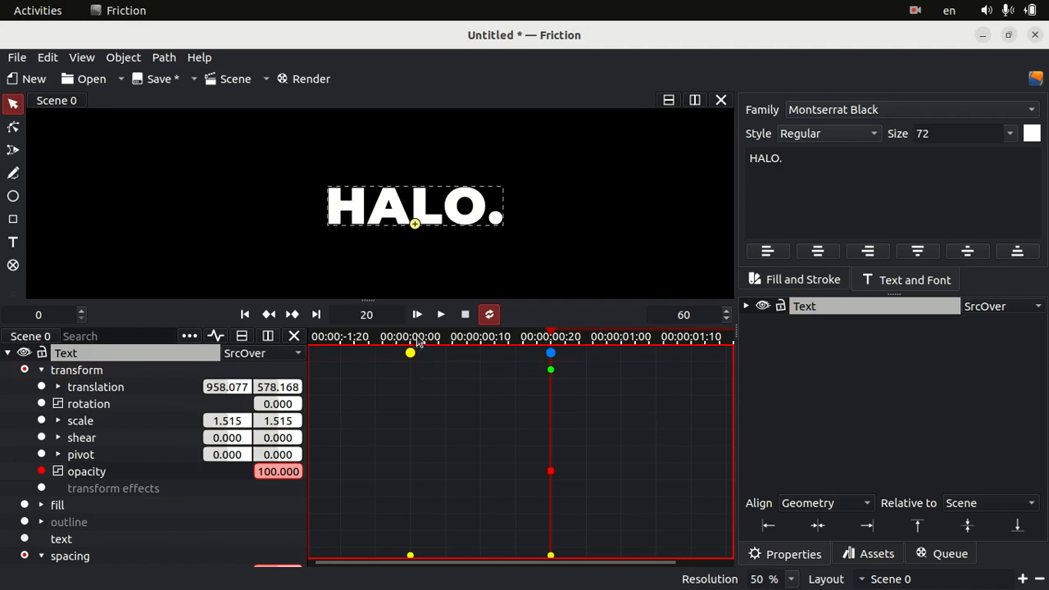
click(415, 341)
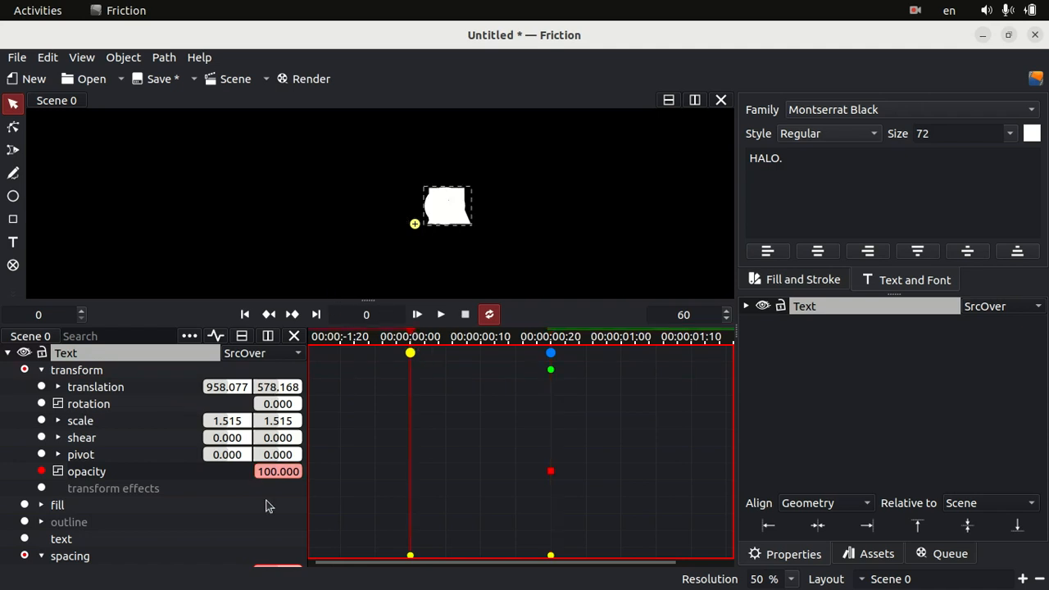
mouse_move(280, 476)
mouse_down()
mouse_move(271, 476)
mouse_move(284, 482)
mouse_up()
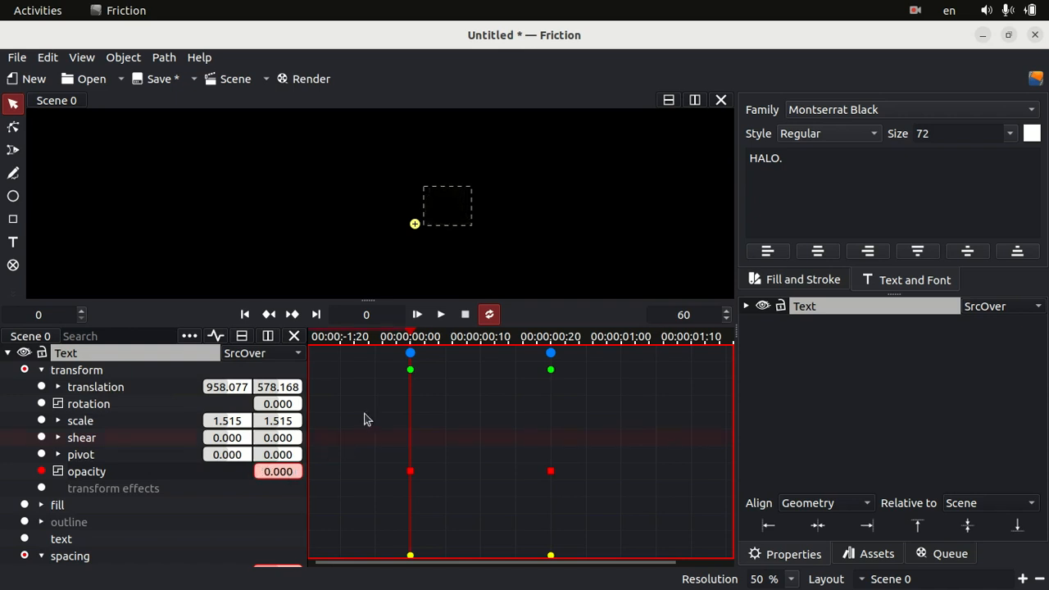
- Preview the opacity fade-in several times and scrub the timeline to frame 10
click(440, 314)
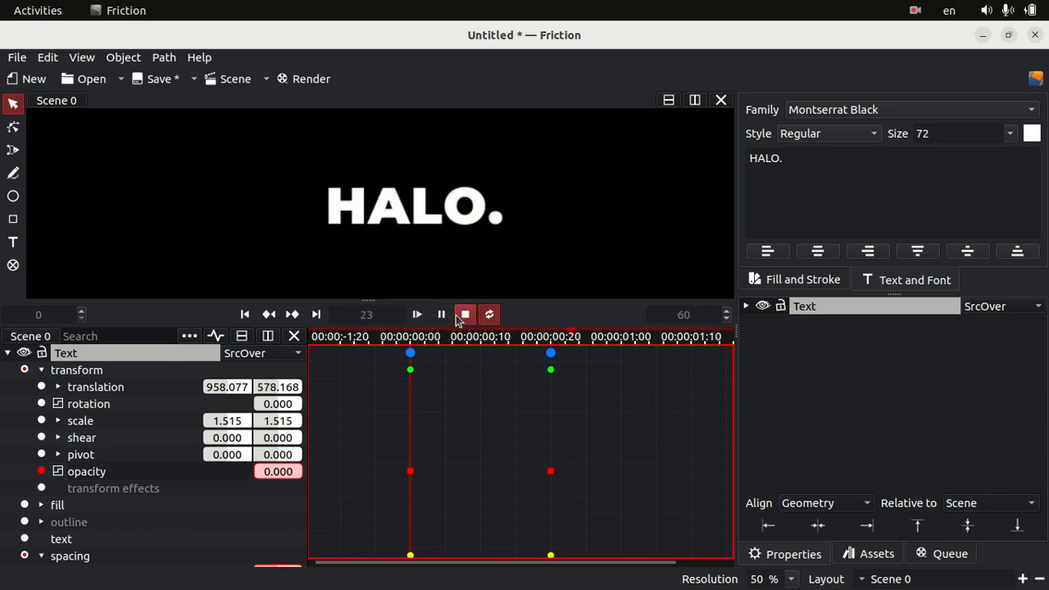
click(460, 317)
click(440, 315)
click(459, 317)
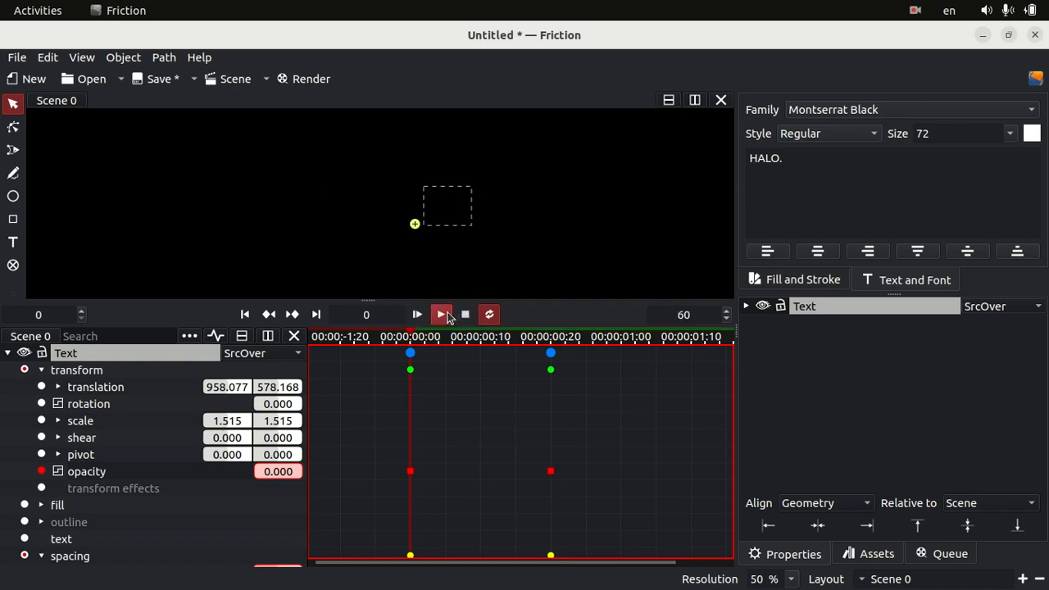
click(440, 315)
click(463, 316)
drag(418, 340, 480, 349)
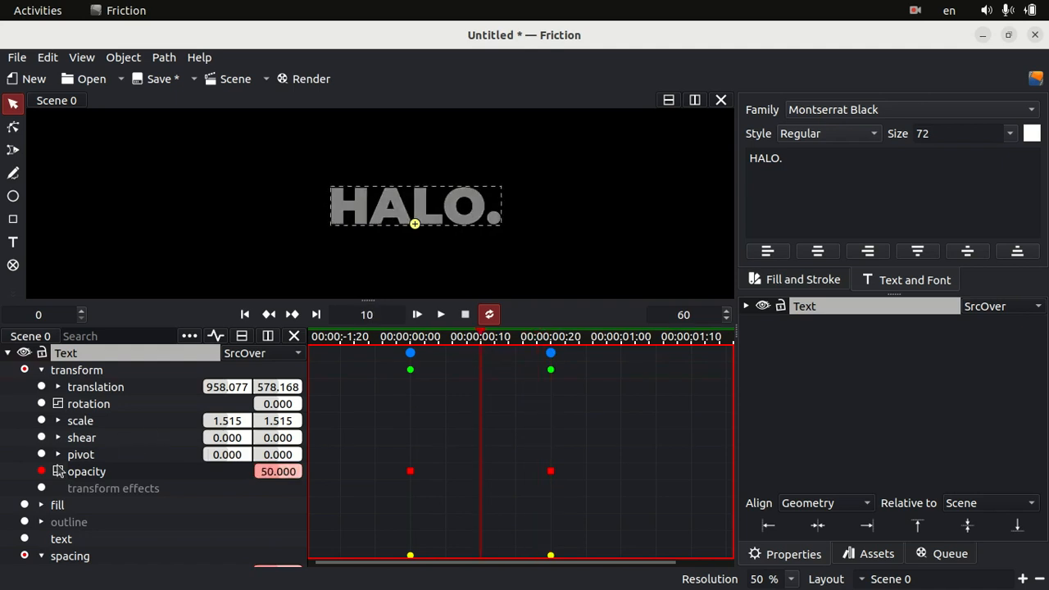
- Smooth both opacity keyframes in the graph editor and shape their handles into an S-curve that rises quickly between frames 4 and 10
click(217, 337)
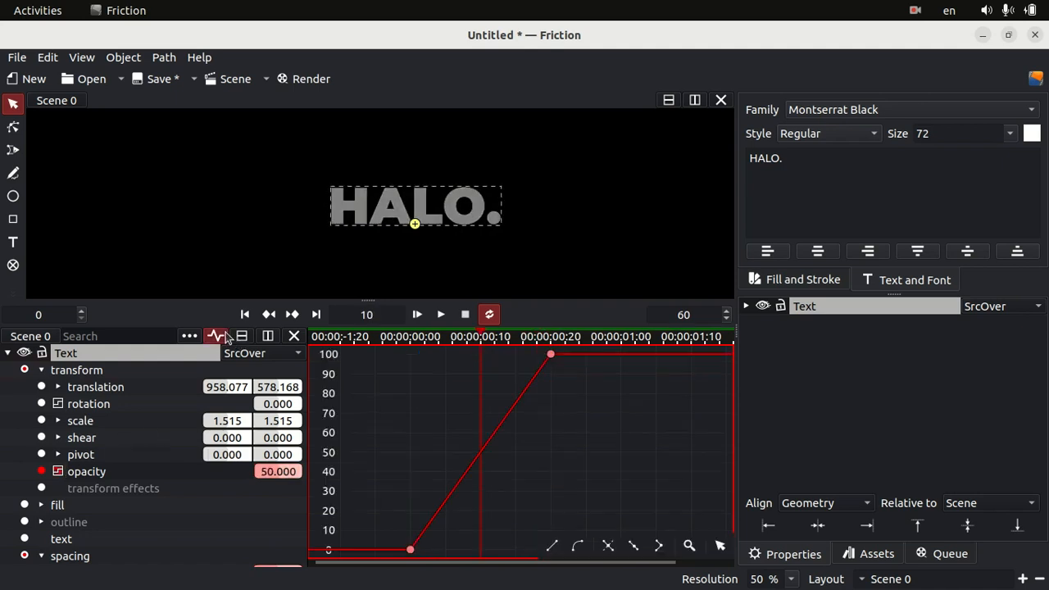
drag(566, 355, 449, 460)
click(578, 546)
drag(445, 553, 494, 554)
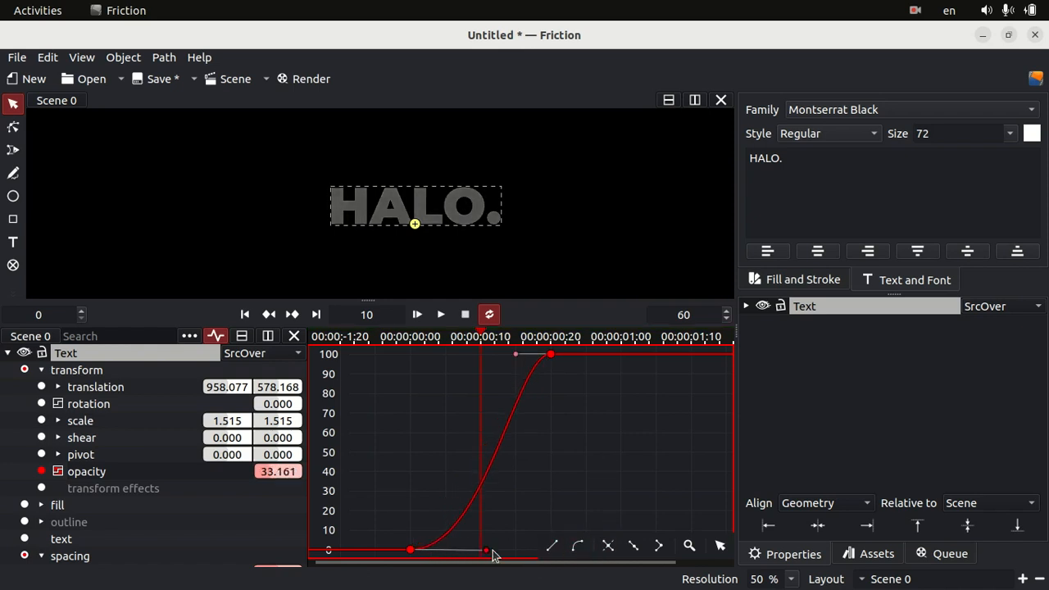
drag(518, 356, 413, 358)
drag(494, 342, 438, 339)
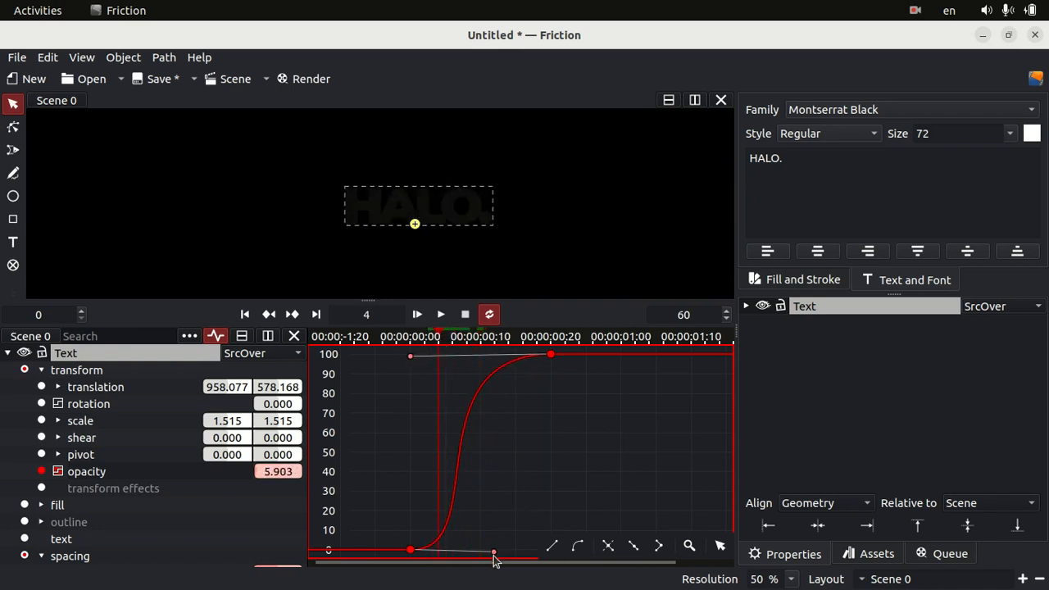
drag(494, 552, 475, 537)
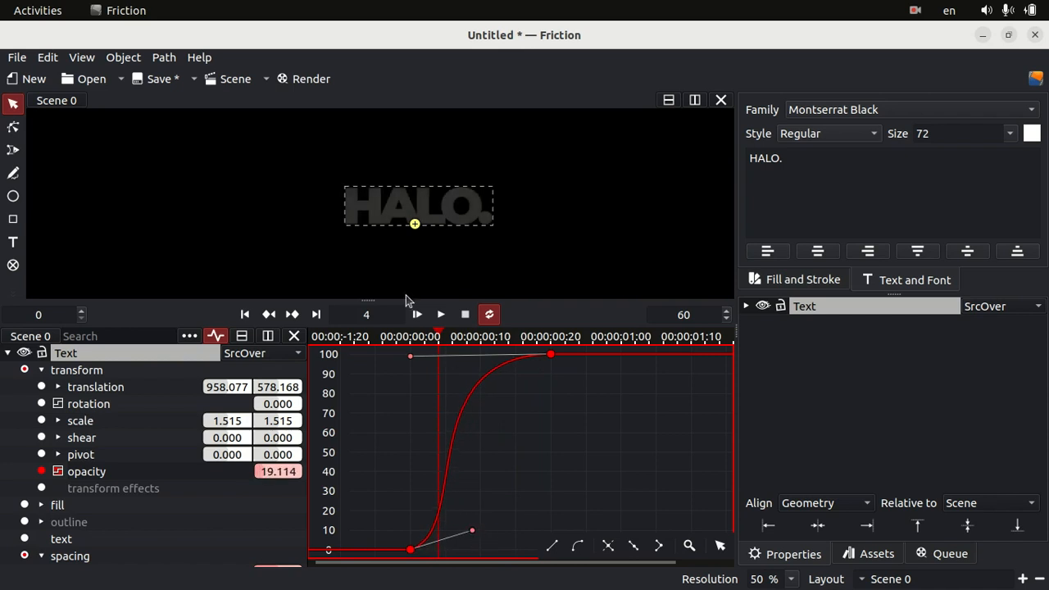
- Preview the smoothed fade-in, collapse the text's property list and replay the animation with the whole frame fitted in view
click(416, 314)
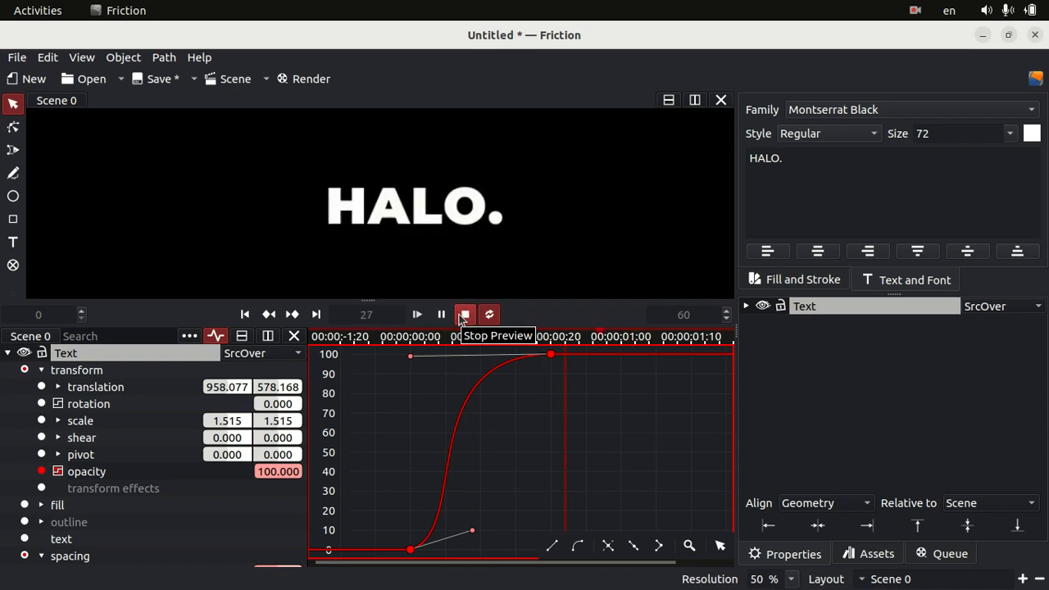
click(464, 315)
click(6, 353)
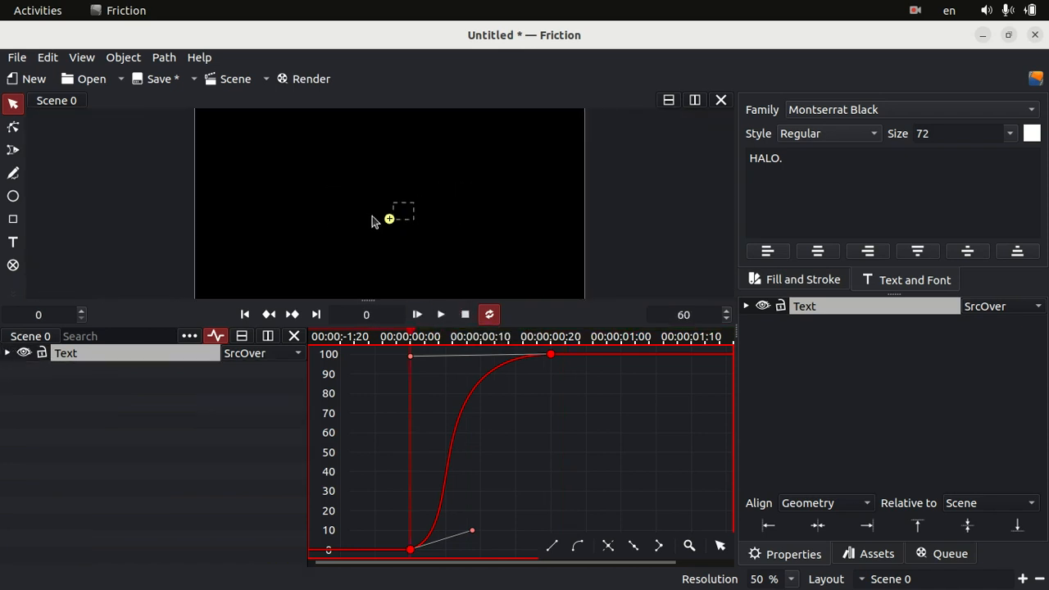
click(442, 317)
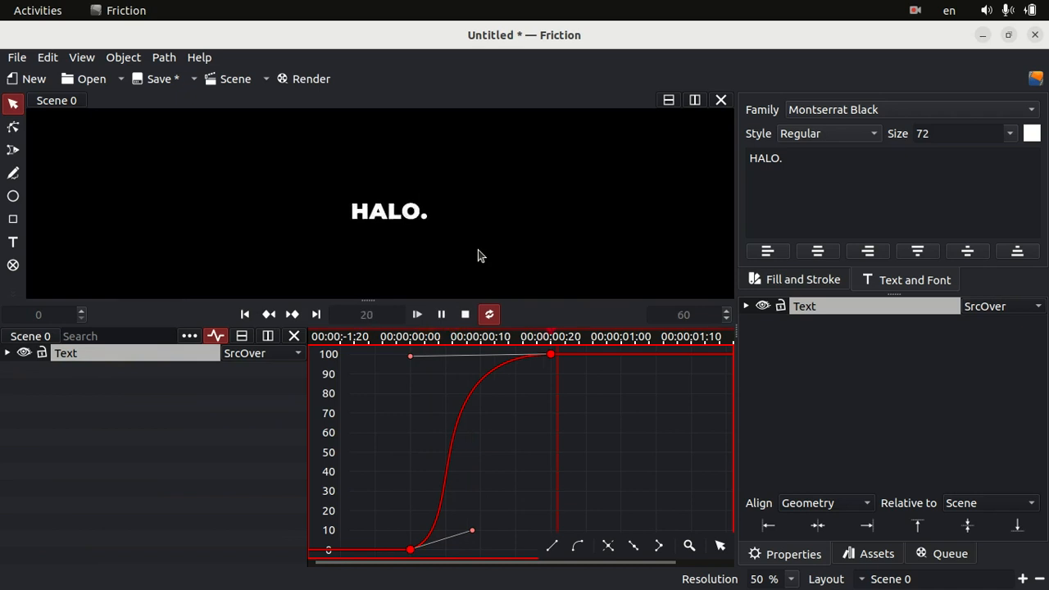
click(465, 314)
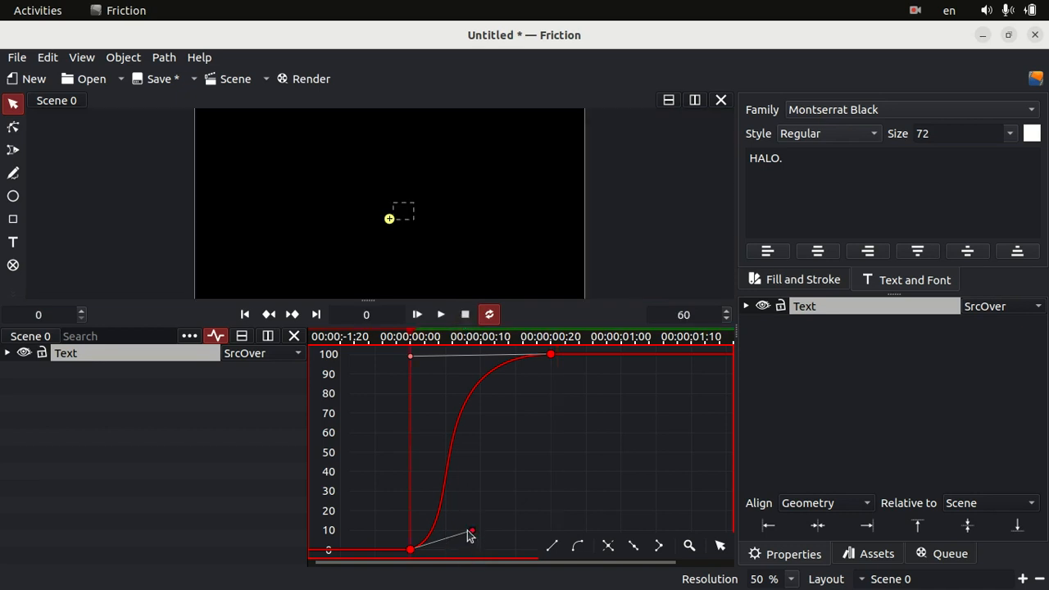
- Pull the opacity curve's frame 0 handle straight up to about 78 for a steep initial rise, and preview the animation
drag(470, 532, 344, 408)
click(441, 315)
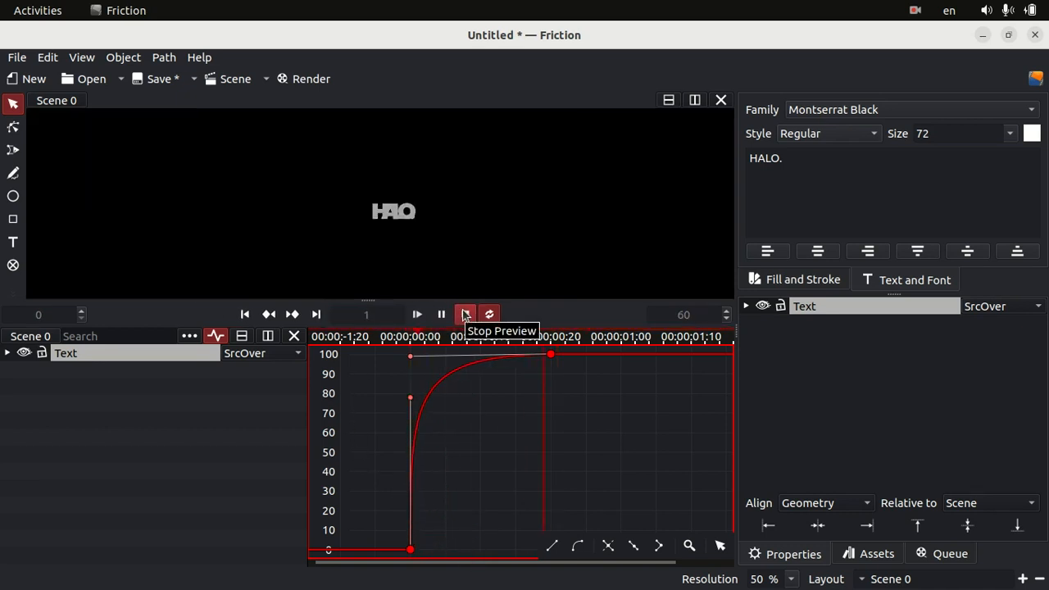
click(465, 315)
click(441, 315)
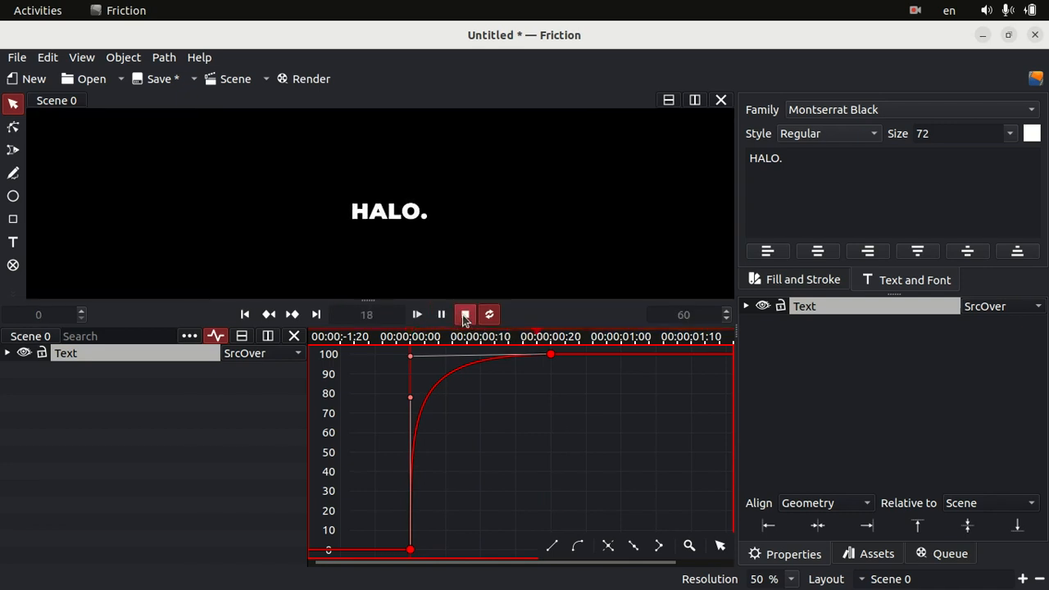
click(465, 315)
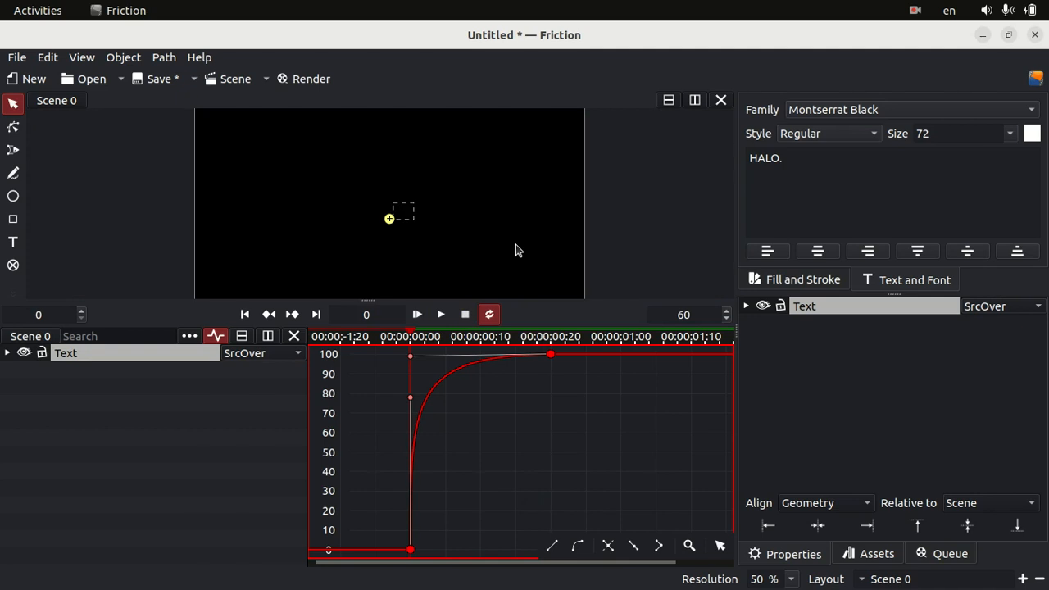